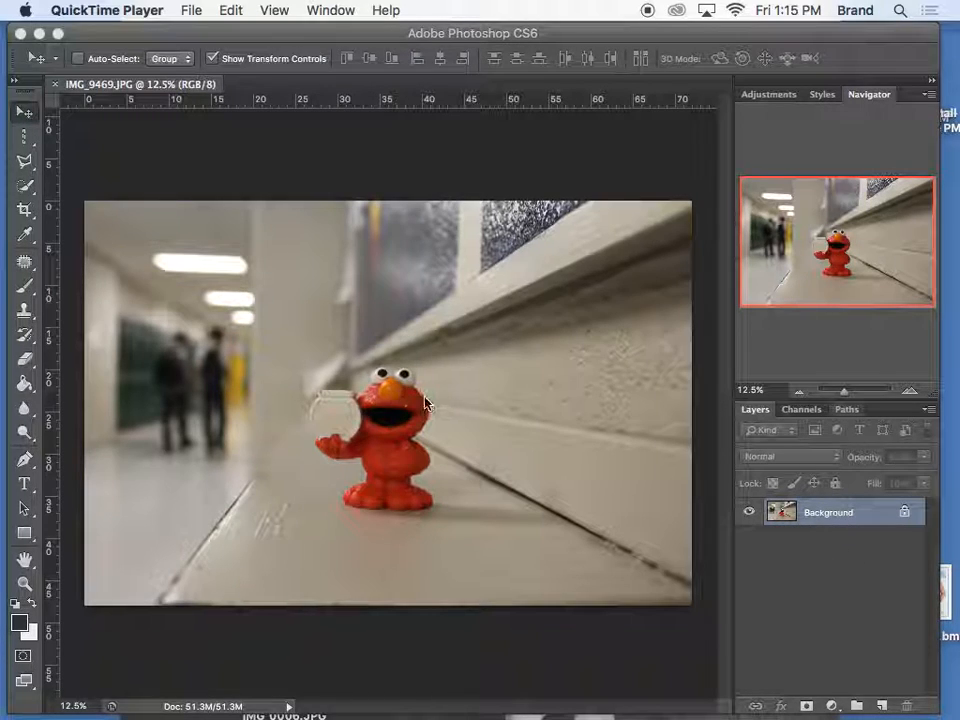
# Add a new layer and paint a short stroke across the red figure's face with a 60 px Soft Light brush
pyautogui.click(872, 709)
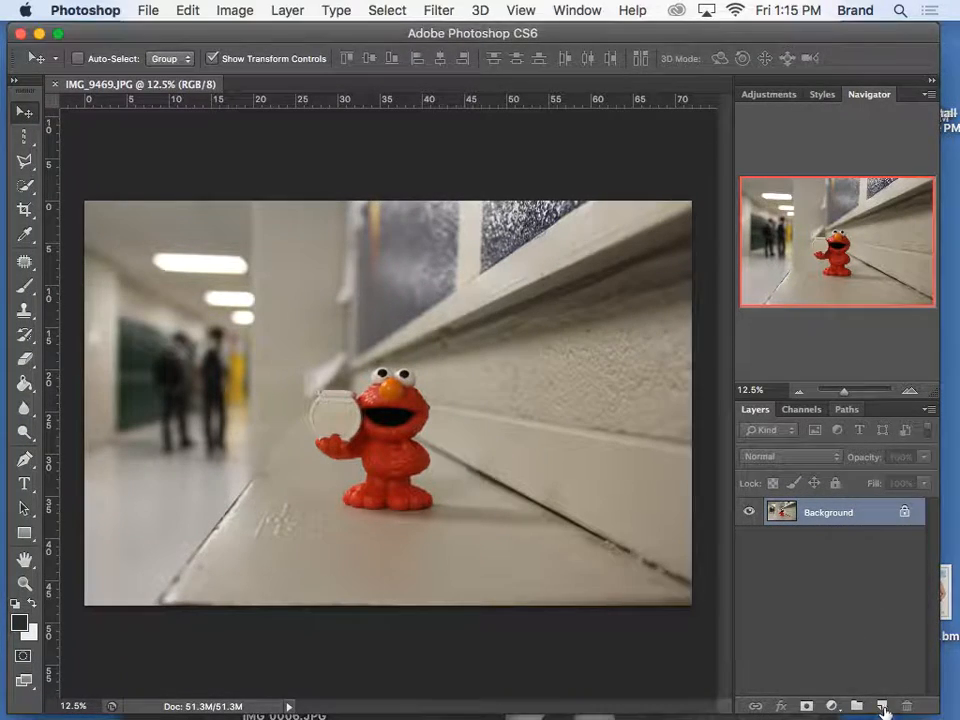
pyautogui.click(880, 706)
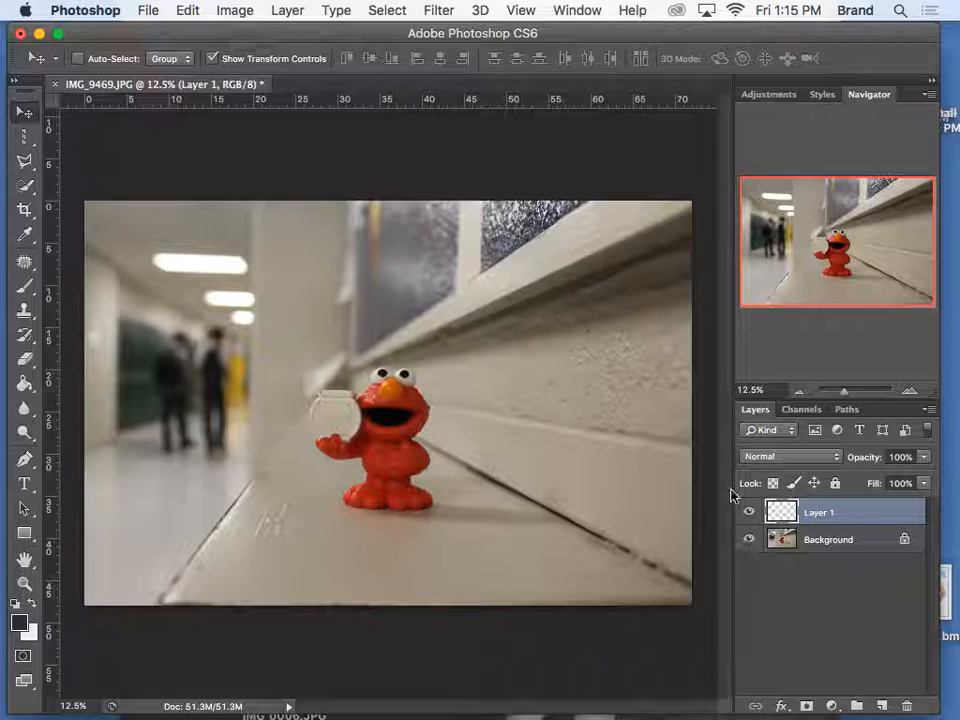
pyautogui.click(25, 290)
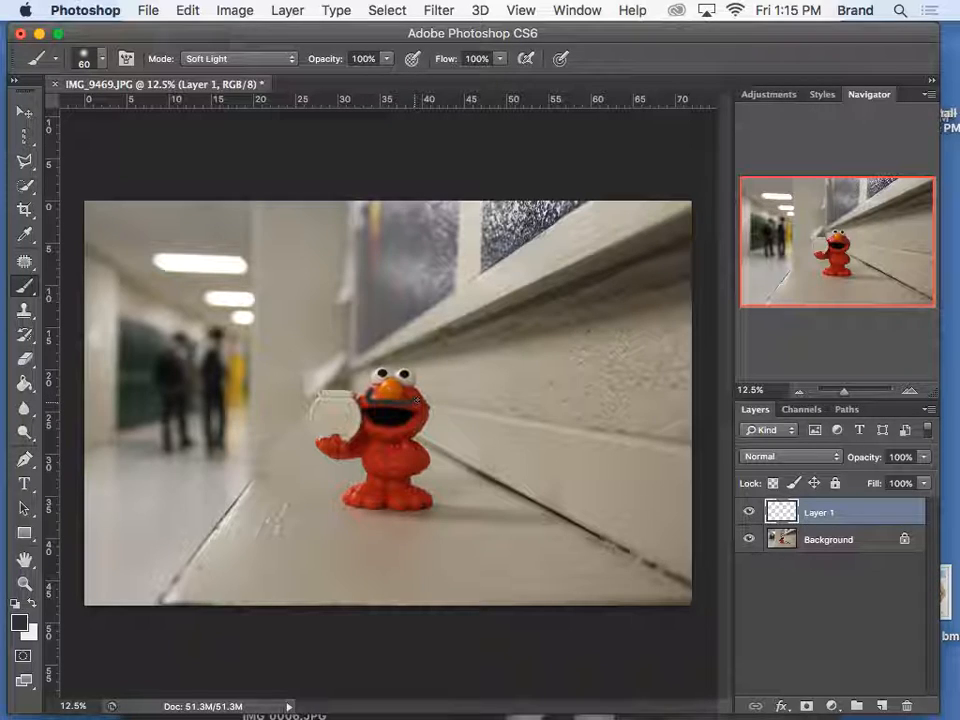
pyautogui.moveTo(410, 392); pyautogui.dragTo(417, 408)
# Move the painted stroke from the figure's face onto the wall and delete its layer
pyautogui.click(24, 113)
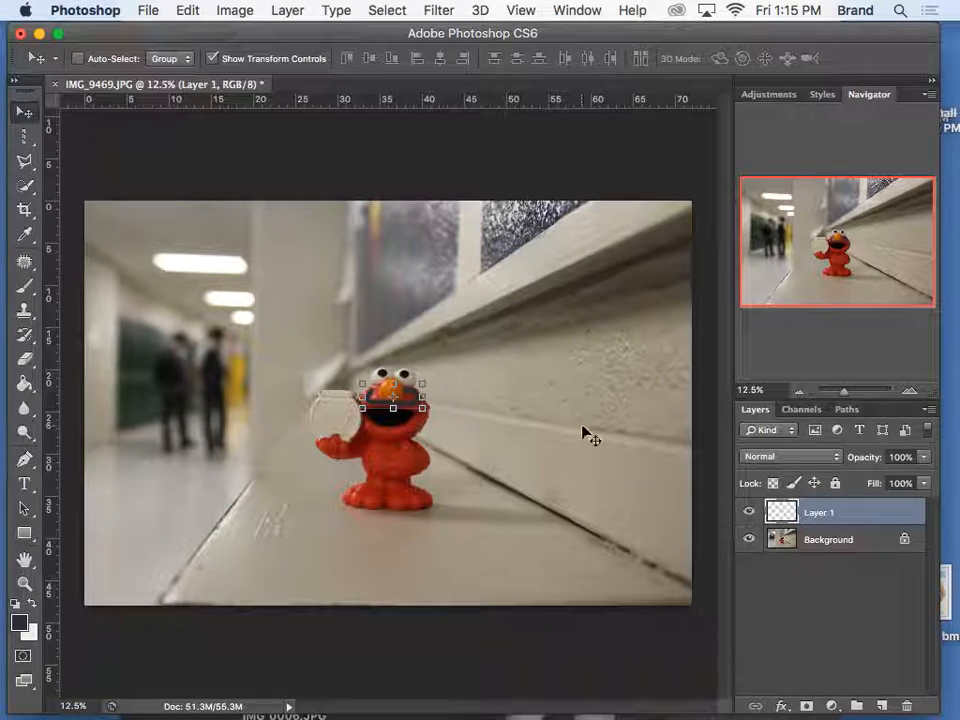
pyautogui.moveTo(410, 406)
pyautogui.mouseDown()
pyautogui.moveTo(392, 514)
pyautogui.moveTo(189, 326)
pyautogui.moveTo(456, 334)
pyautogui.moveTo(434, 553)
pyautogui.moveTo(556, 450)
pyautogui.moveTo(558, 437)
pyautogui.mouseUp()
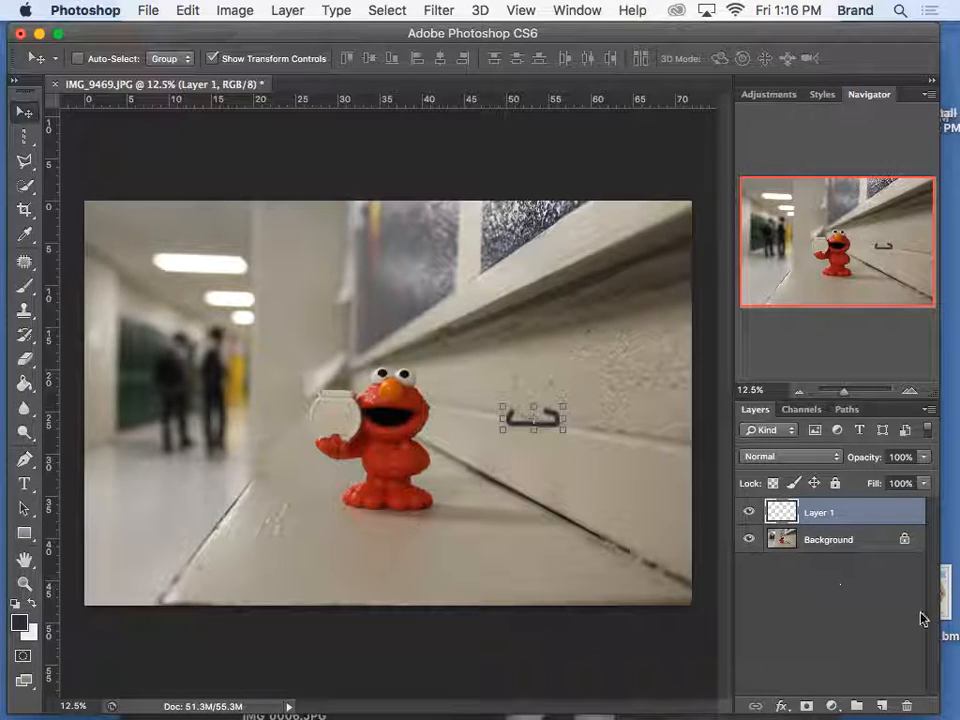
pyautogui.moveTo(853, 520); pyautogui.dragTo(907, 706)
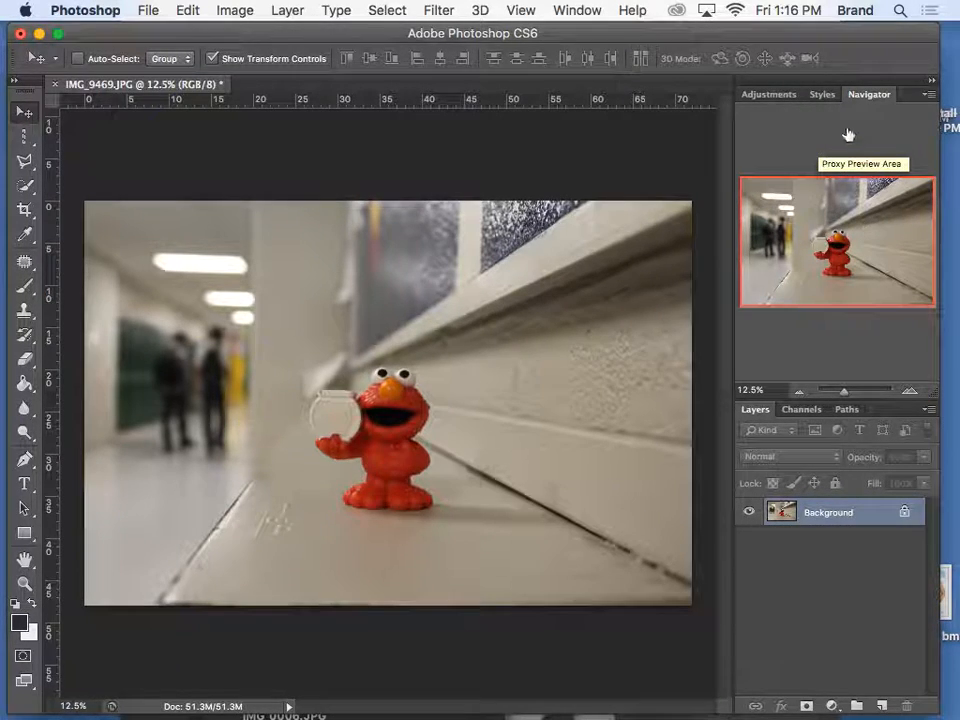
# Close the Navigator, view the Styles and Adjustments, and restore the Navigator to the workspace
pyautogui.rightClick(857, 96)
pyautogui.click(844, 107)
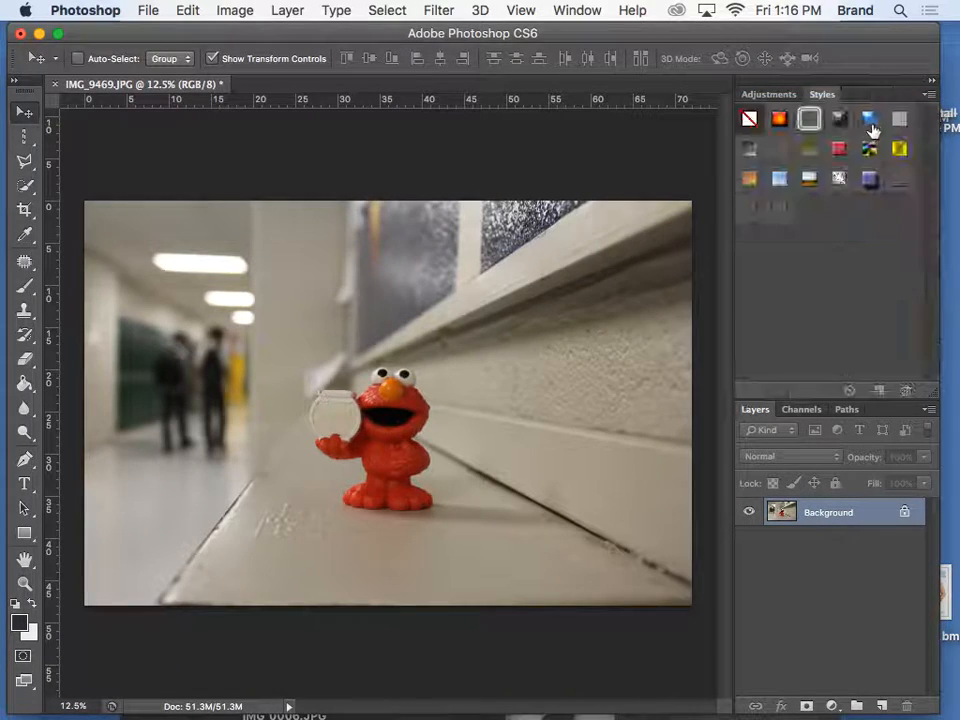
pyautogui.click(768, 94)
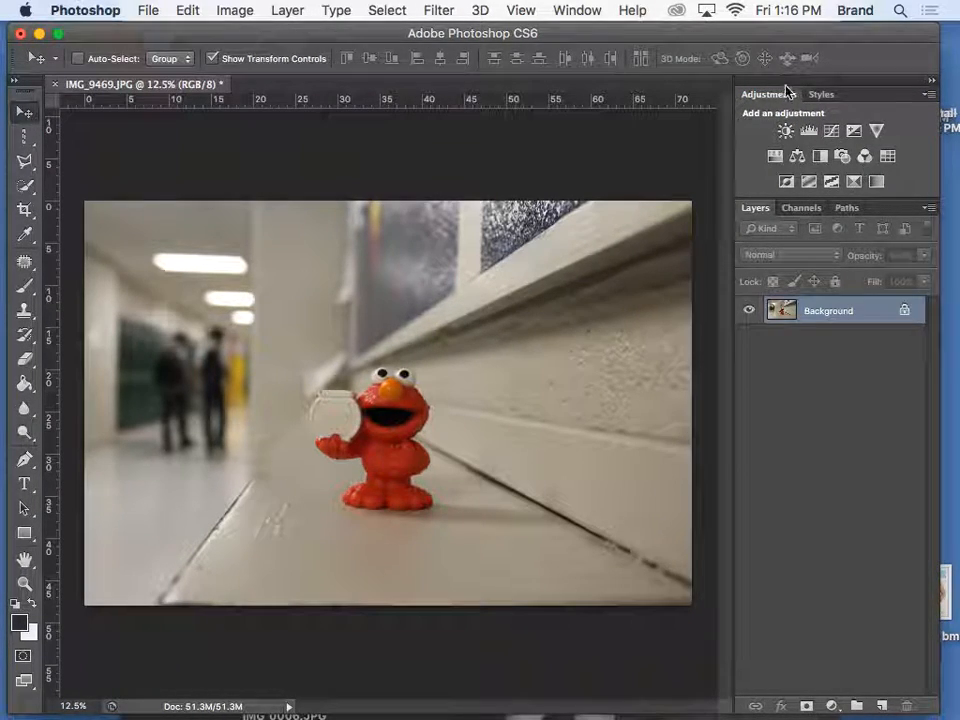
pyautogui.click(580, 11)
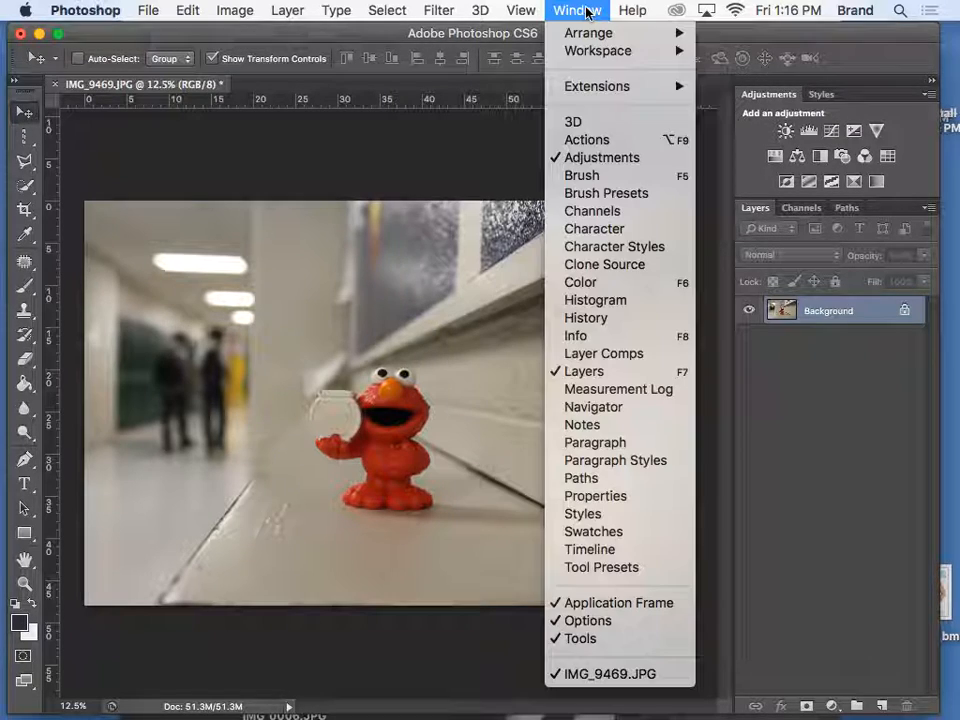
pyautogui.click(629, 411)
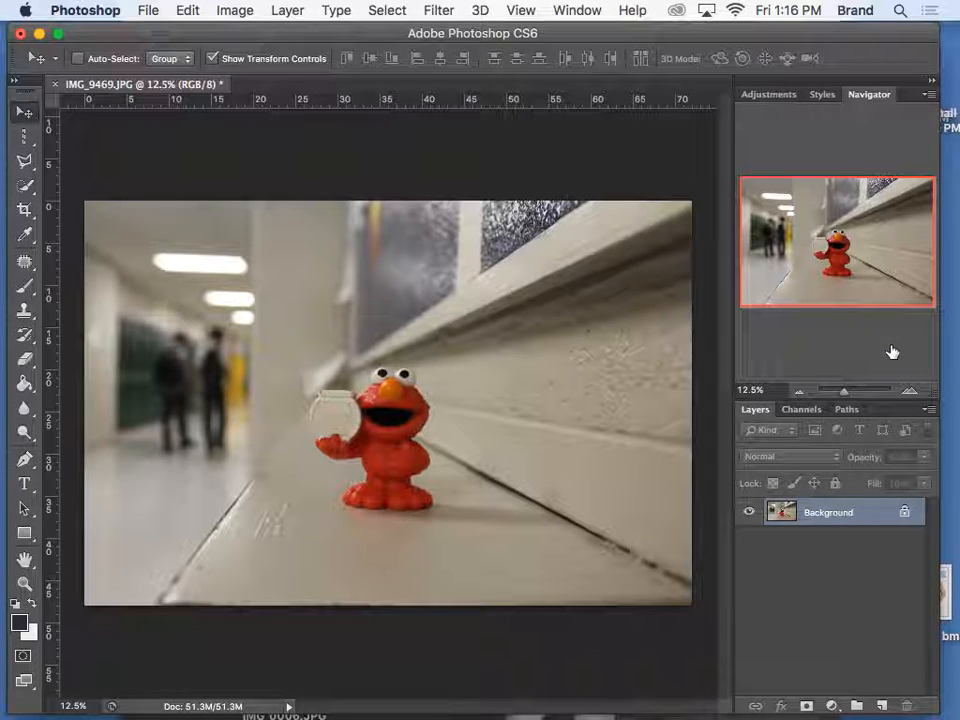
# Use the Navigator to magnify the figure's face to about 74% and return to the whole photo at 11.08%
pyautogui.moveTo(846, 392); pyautogui.dragTo(854, 395)
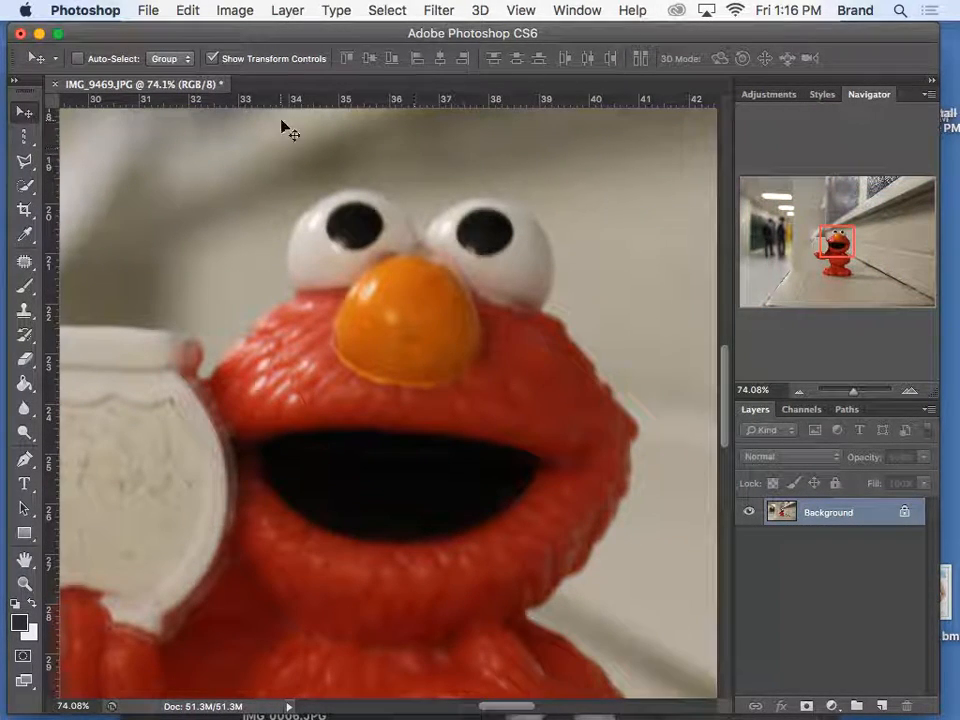
pyautogui.moveTo(838, 241)
pyautogui.mouseDown()
pyautogui.moveTo(823, 234)
pyautogui.moveTo(832, 275)
pyautogui.moveTo(849, 276)
pyautogui.moveTo(857, 242)
pyautogui.moveTo(842, 228)
pyautogui.moveTo(833, 246)
pyautogui.mouseUp()
pyautogui.moveTo(853, 391); pyautogui.dragTo(844, 394)
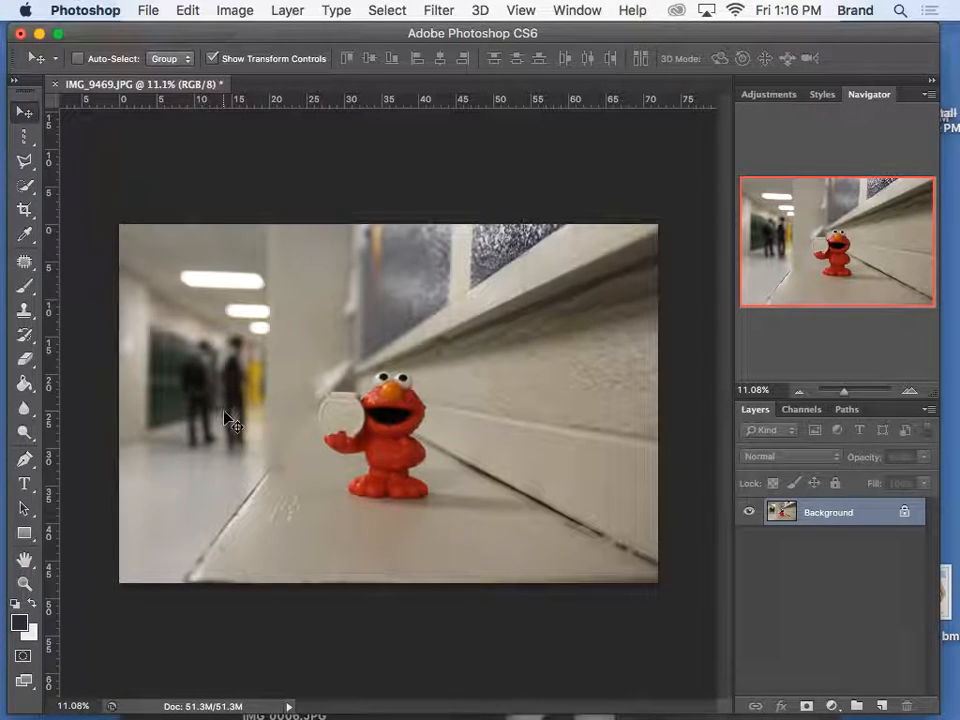
# Try the Zoom tool in both directions on the photo, view its lower corner at 16.67%, and return to 11.08%
pyautogui.click(23, 587)
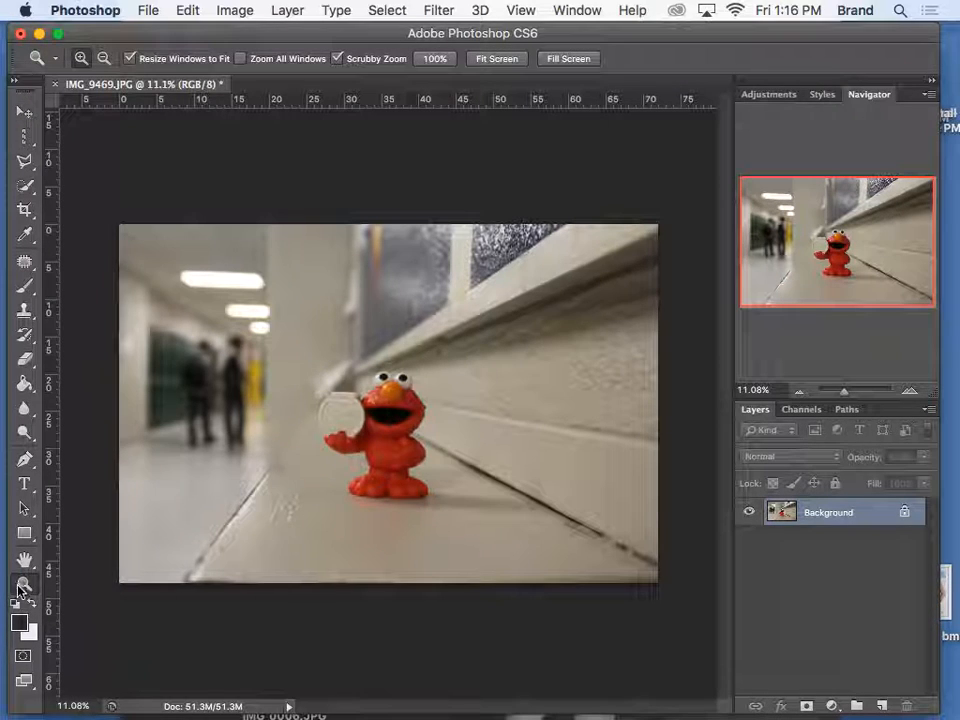
pyautogui.click(388, 380)
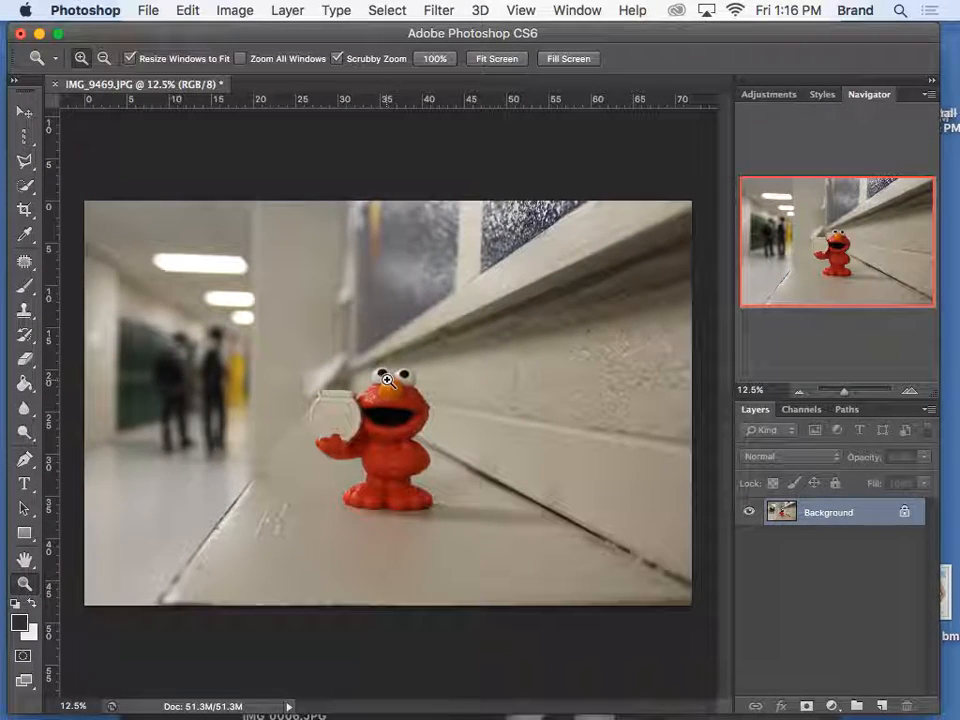
pyautogui.click(140, 252)
pyautogui.click(140, 252)
pyautogui.moveTo(182, 381); pyautogui.dragTo(181, 383)
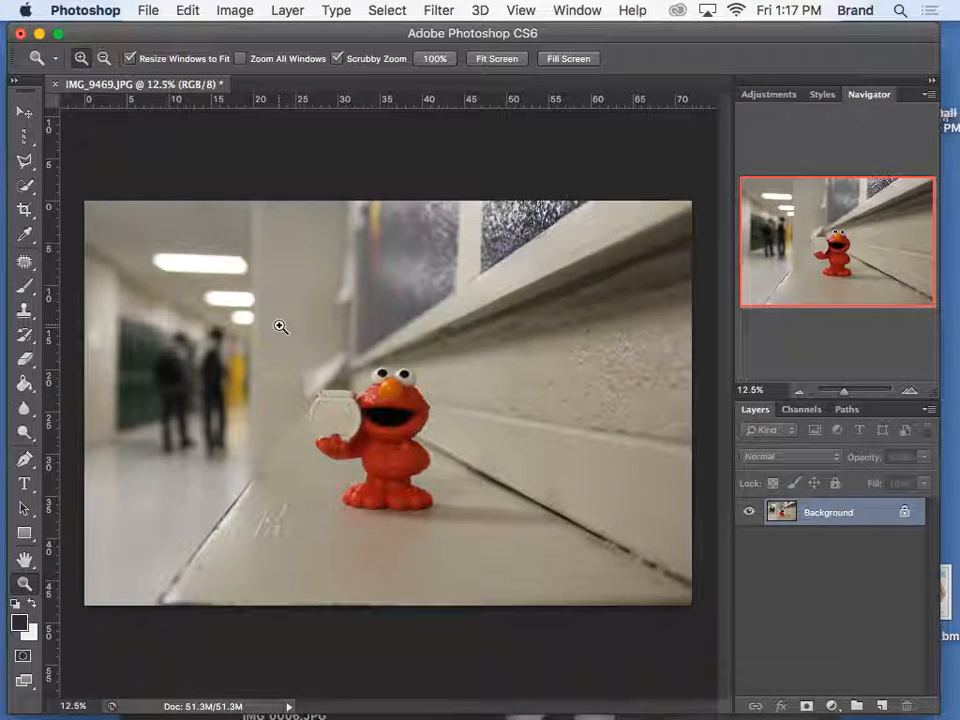
pyautogui.moveTo(361, 355)
pyautogui.mouseDown()
pyautogui.moveTo(369, 349)
pyautogui.moveTo(394, 369)
pyautogui.moveTo(372, 347)
pyautogui.mouseUp()
pyautogui.press('alt')
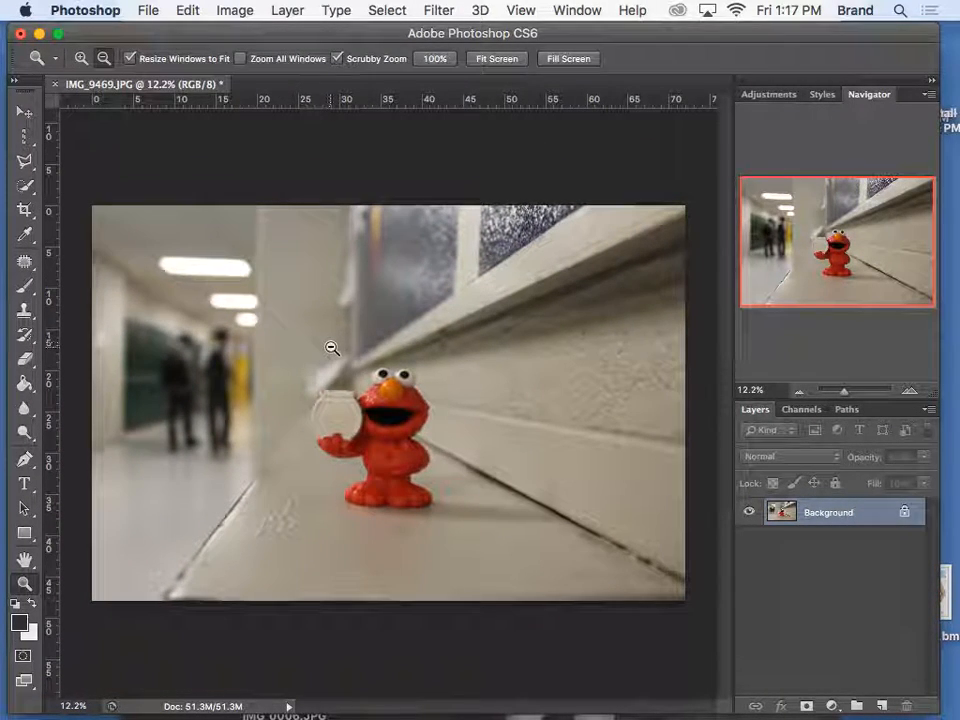
pyautogui.moveTo(342, 361); pyautogui.dragTo(364, 369)
pyautogui.hscroll(10, 406, 374)
pyautogui.scroll(-10, 406, 374)
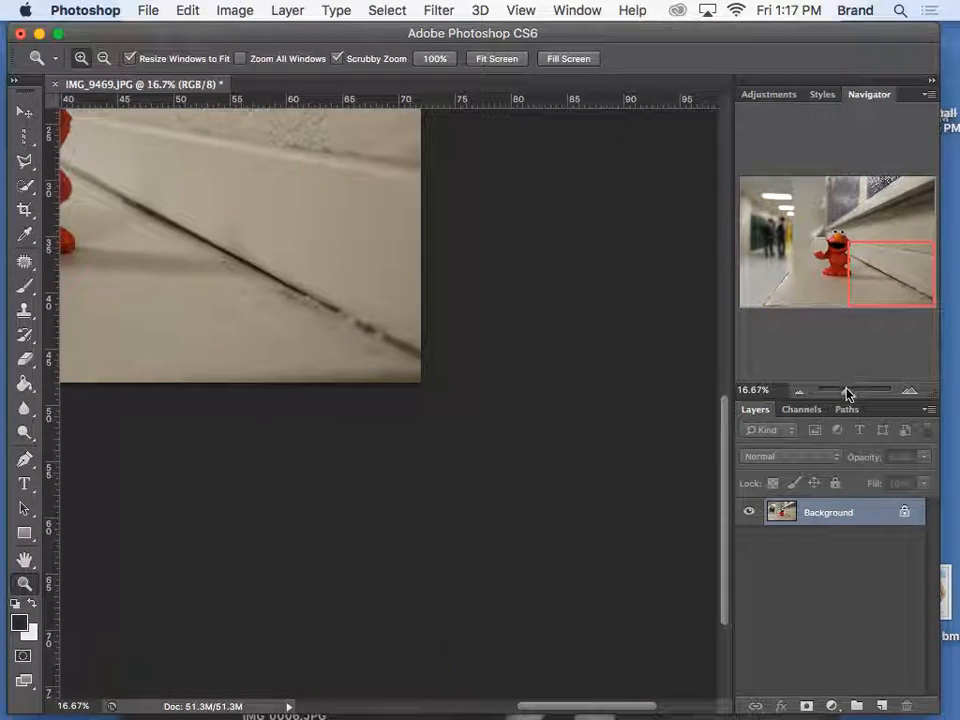
pyautogui.moveTo(846, 390); pyautogui.dragTo(843, 392)
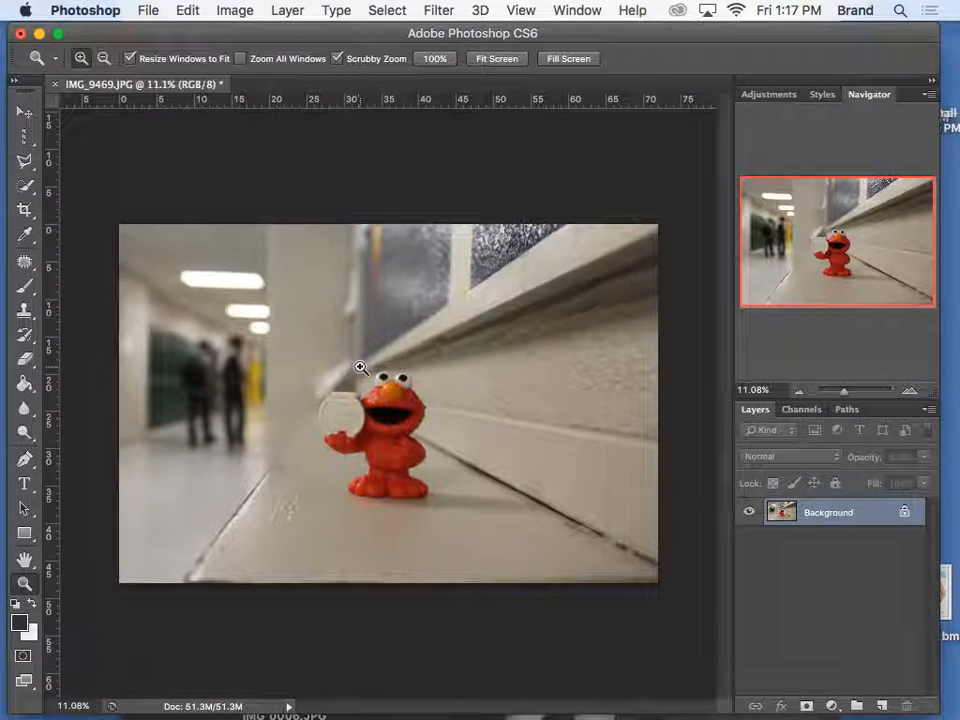
# Examine the figure, its jar and the wall seam at varying magnifications, ending with the whole photo at 11.08%
pyautogui.scroll(-10, 369, 374)
pyautogui.scroll(15, 369, 374)
pyautogui.scroll(-5, 369, 374)
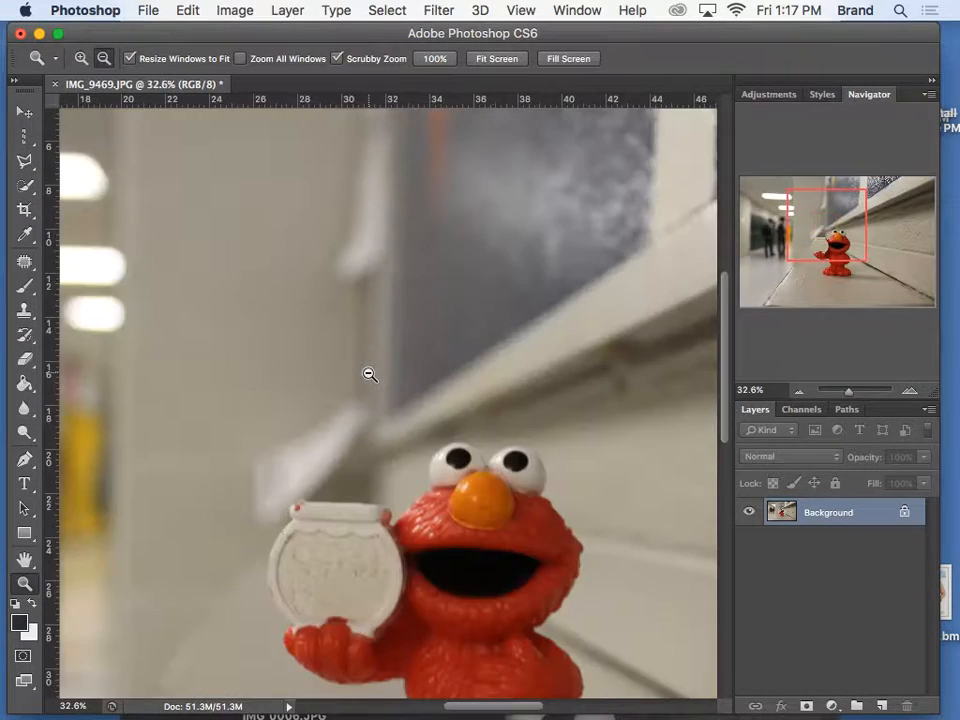
pyautogui.scroll(-5, 369, 374)
pyautogui.scroll(8, 447, 447)
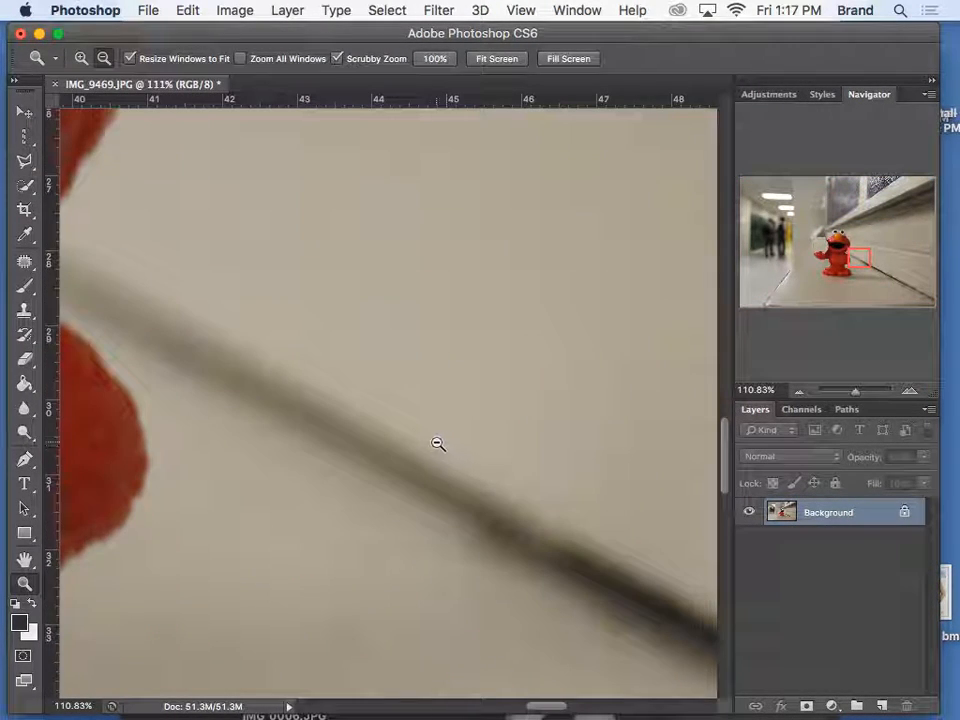
pyautogui.scroll(-5, 312, 440)
pyautogui.scroll(4, 216, 420)
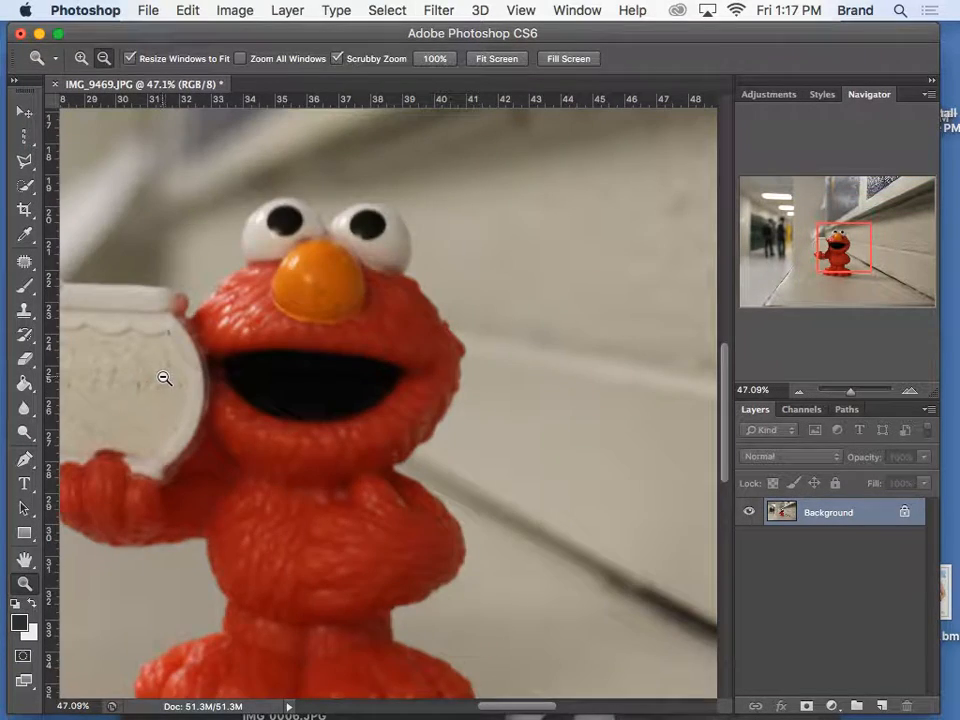
pyautogui.scroll(-6, 163, 381)
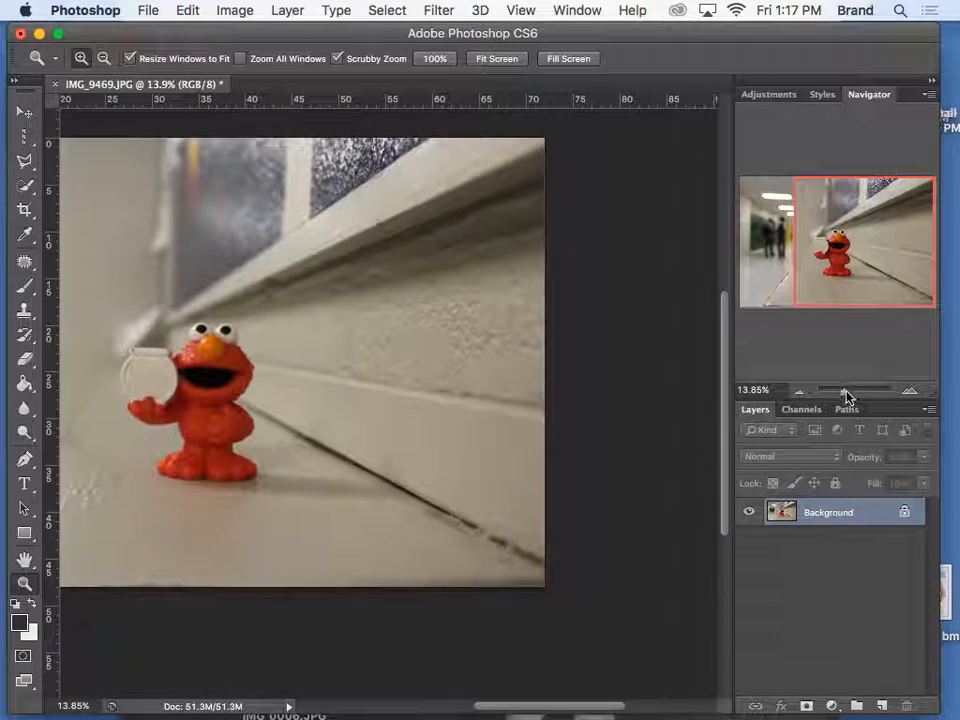
pyautogui.scroll(-3, 846, 395)
pyautogui.scroll(2, 846, 394)
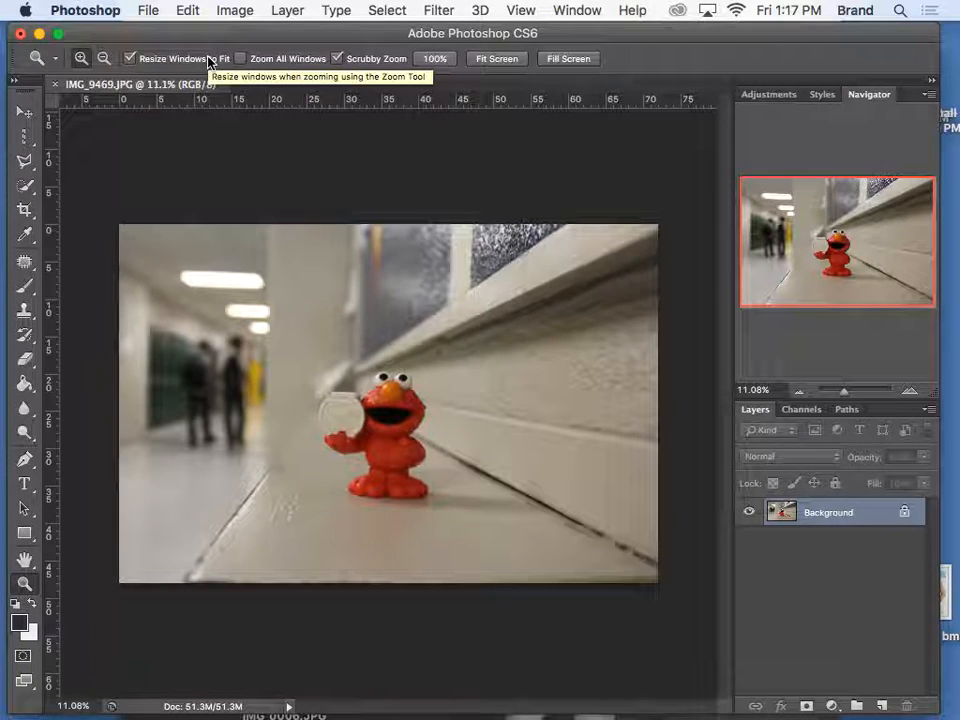
# Activate the Brush tool and review its size, hardness and blending mode options, keeping Soft Light
pyautogui.click(21, 163)
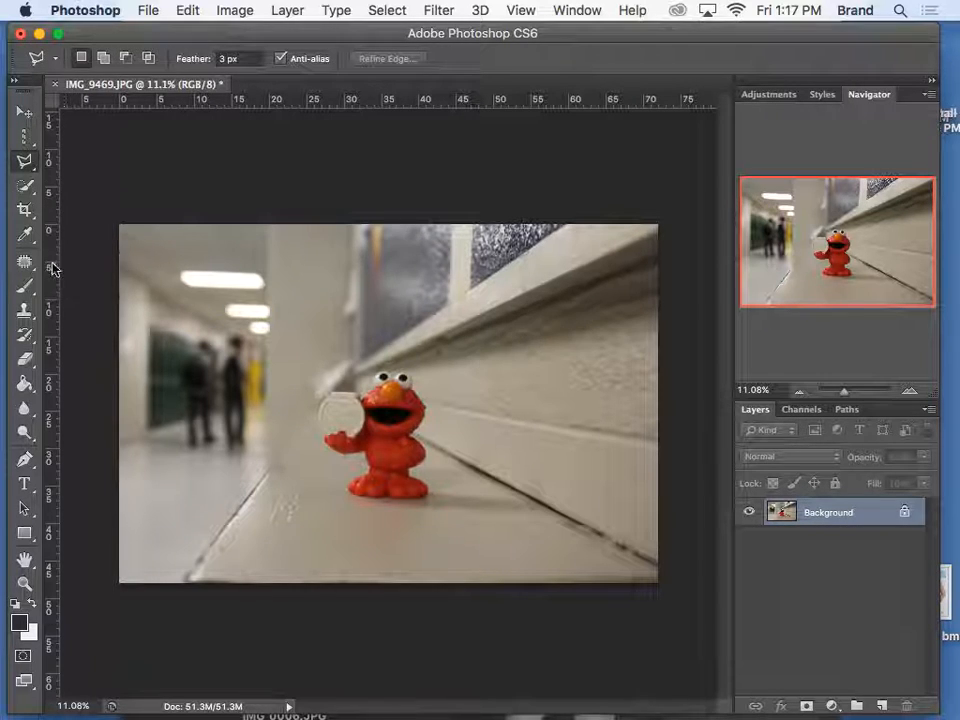
pyautogui.click(25, 286)
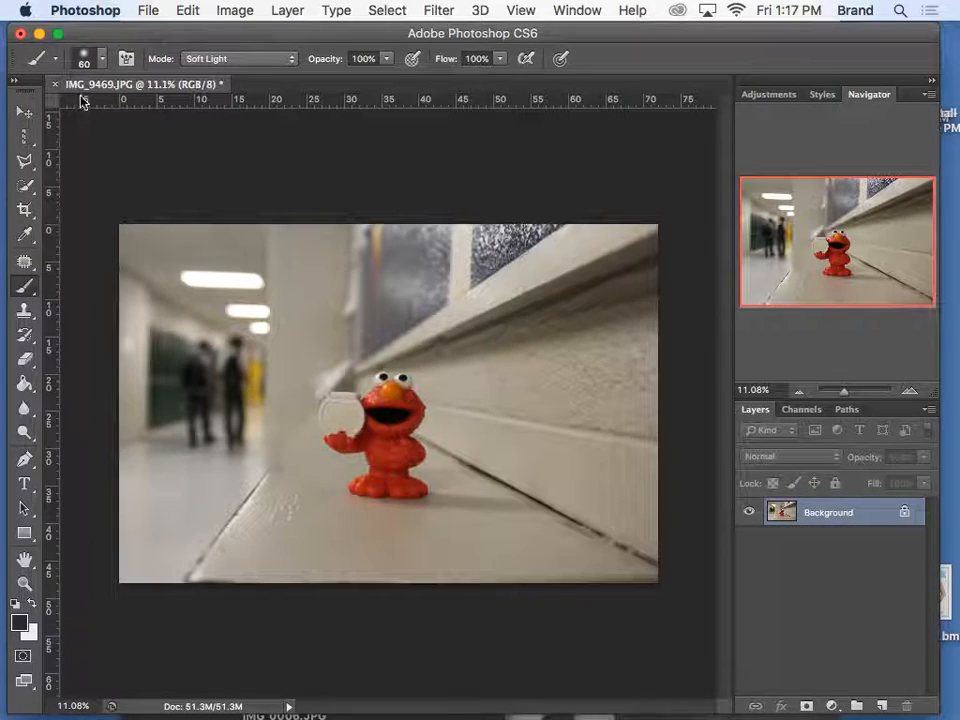
pyautogui.click(101, 58)
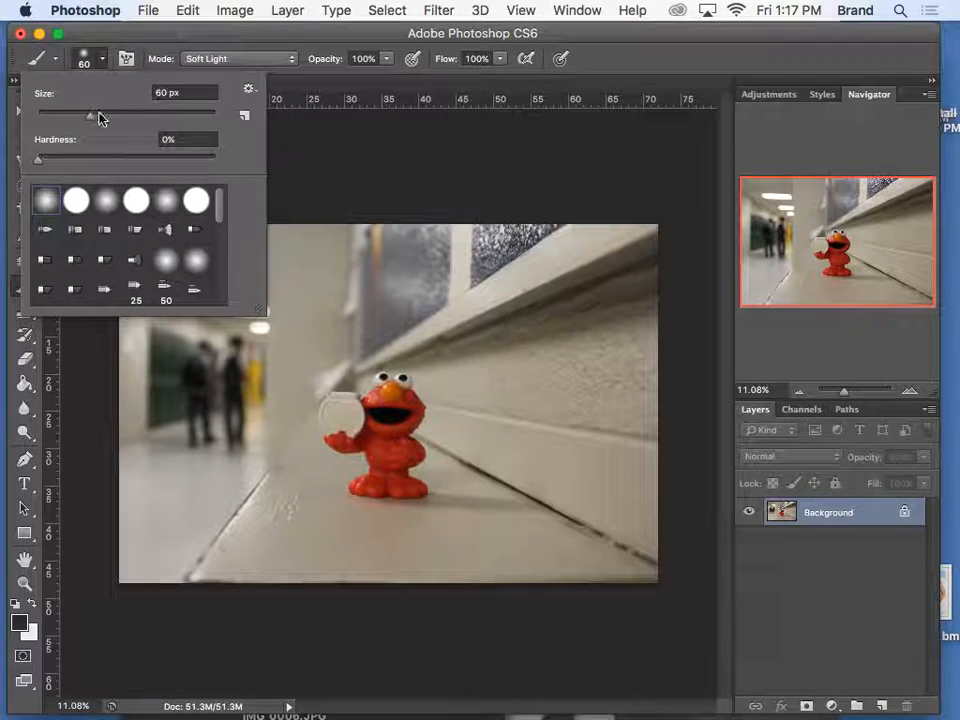
pyautogui.click(103, 60)
pyautogui.click(225, 58)
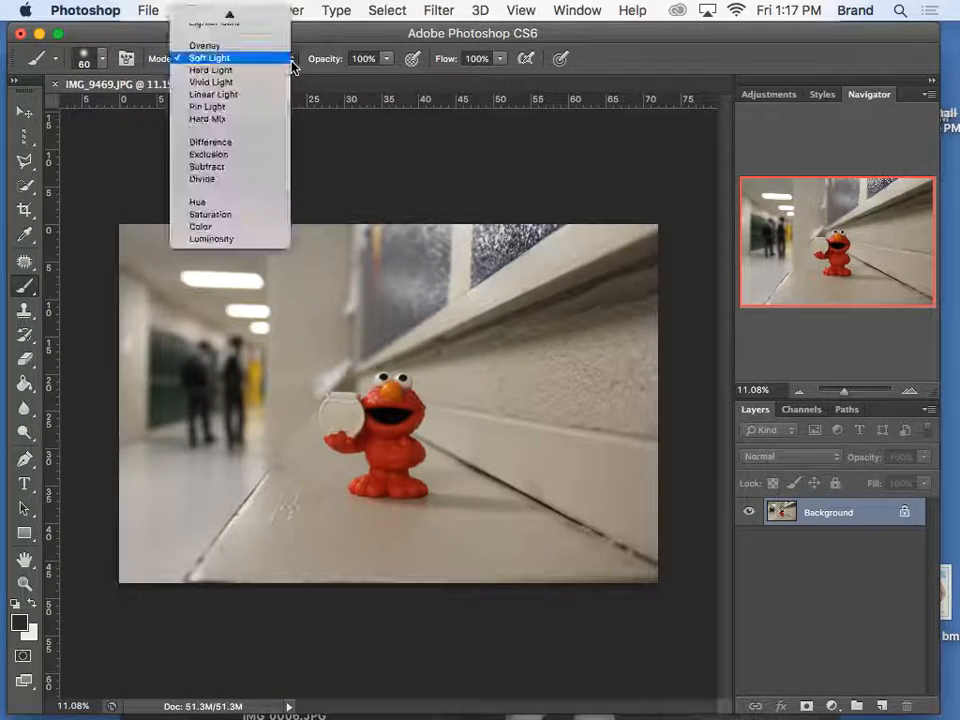
pyautogui.click(212, 57)
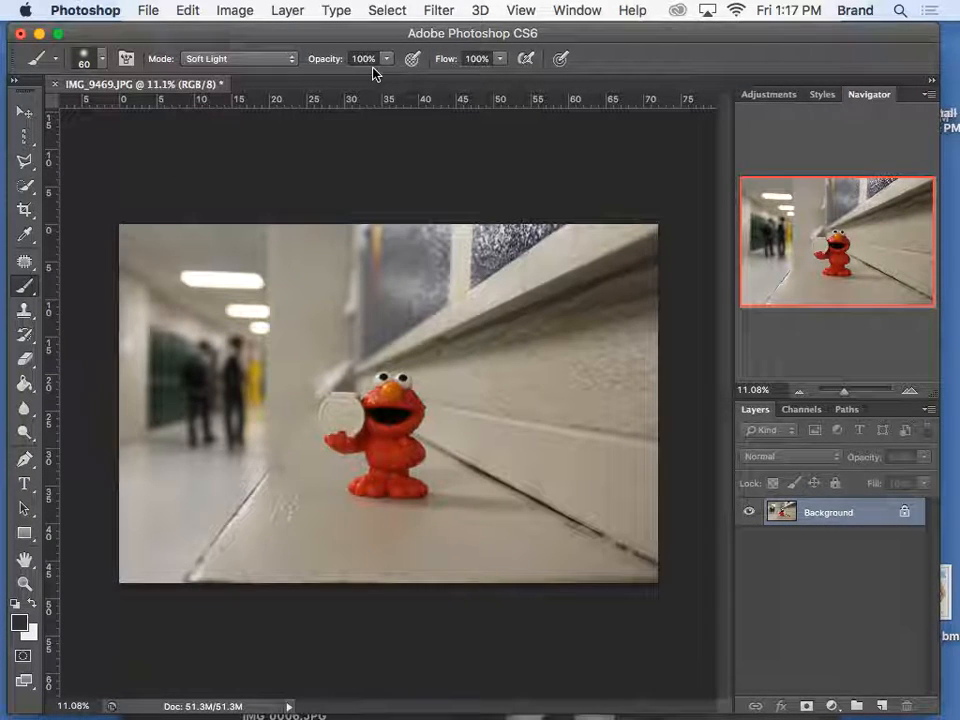
# Set the brush mode to Normal and paint a thin dark diagonal line across the figure on the Background layer
pyautogui.click(290, 59)
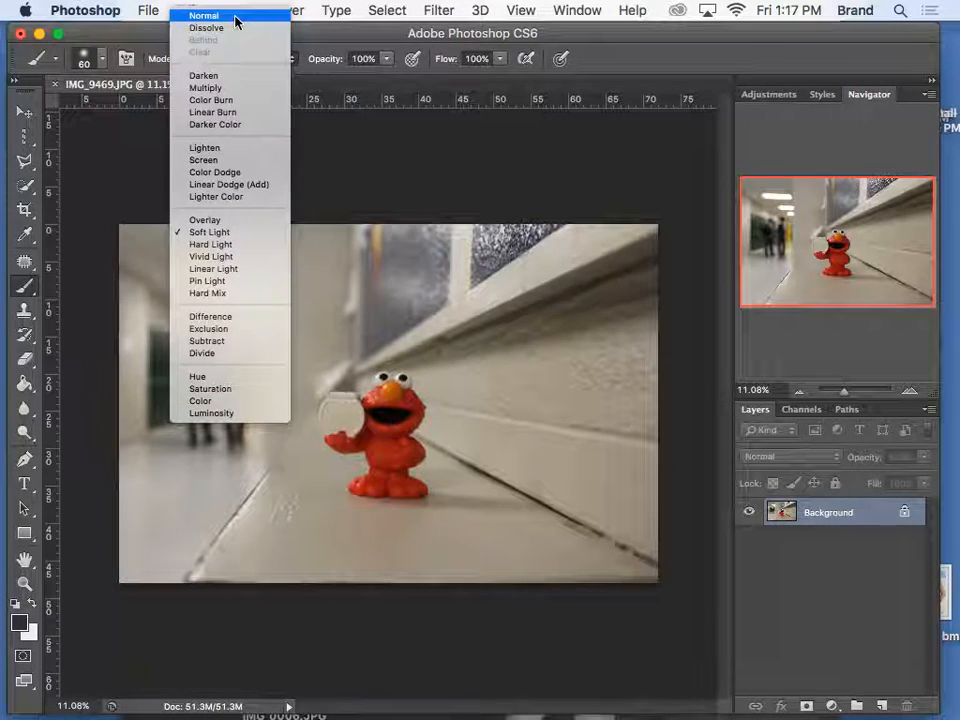
pyautogui.click(237, 17)
pyautogui.moveTo(513, 281)
pyautogui.mouseDown()
pyautogui.moveTo(339, 424)
pyautogui.moveTo(250, 520)
pyautogui.mouseUp()
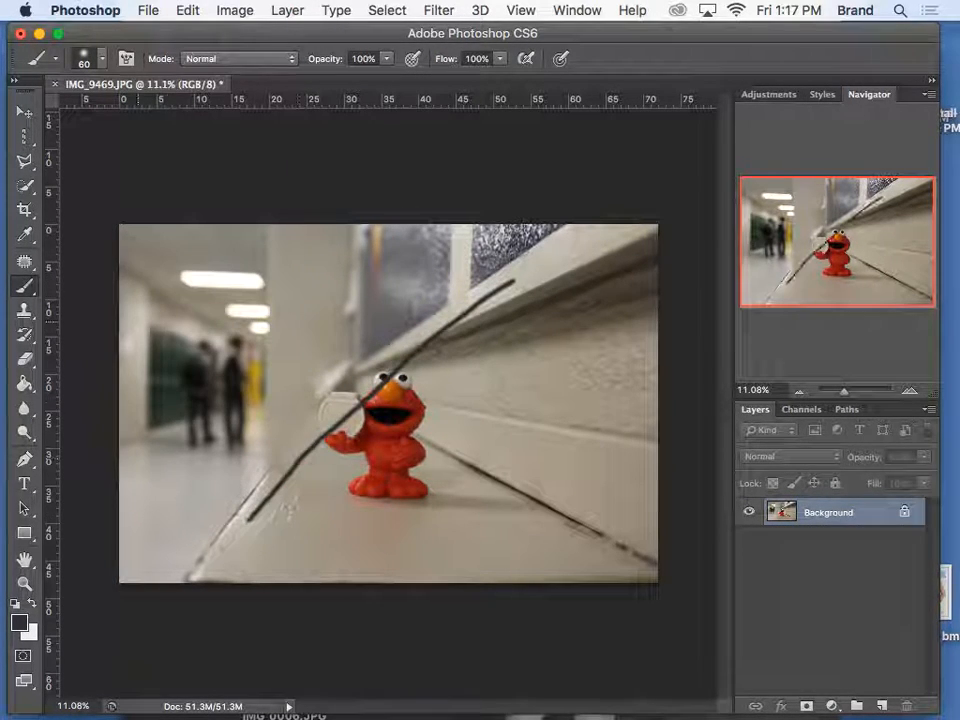
# Enlarge the soft brush to 176 px and paint a thicker diagonal stroke from the dark window down across the wall
pyautogui.click(101, 58)
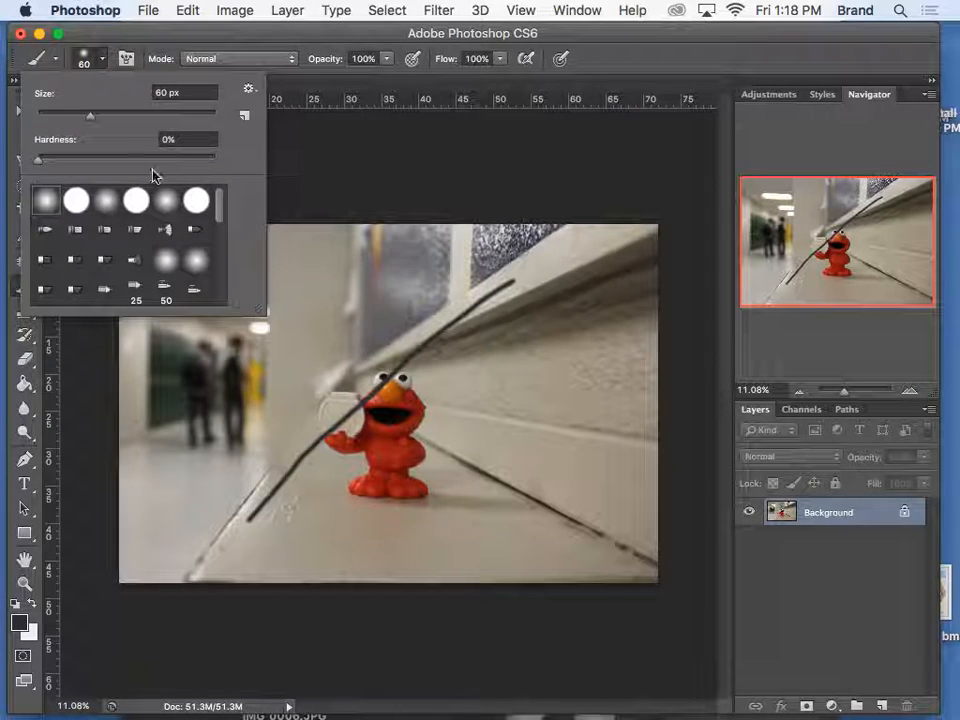
pyautogui.click(160, 117)
pyautogui.moveTo(349, 272)
pyautogui.mouseDown()
pyautogui.moveTo(497, 455)
pyautogui.moveTo(515, 510)
pyautogui.mouseUp()
# Choose a hard round brush preset and paint a thick diagonal stroke across the jar and the figure's body
pyautogui.click(101, 58)
pyautogui.click(134, 203)
pyautogui.moveTo(304, 366); pyautogui.dragTo(468, 545)
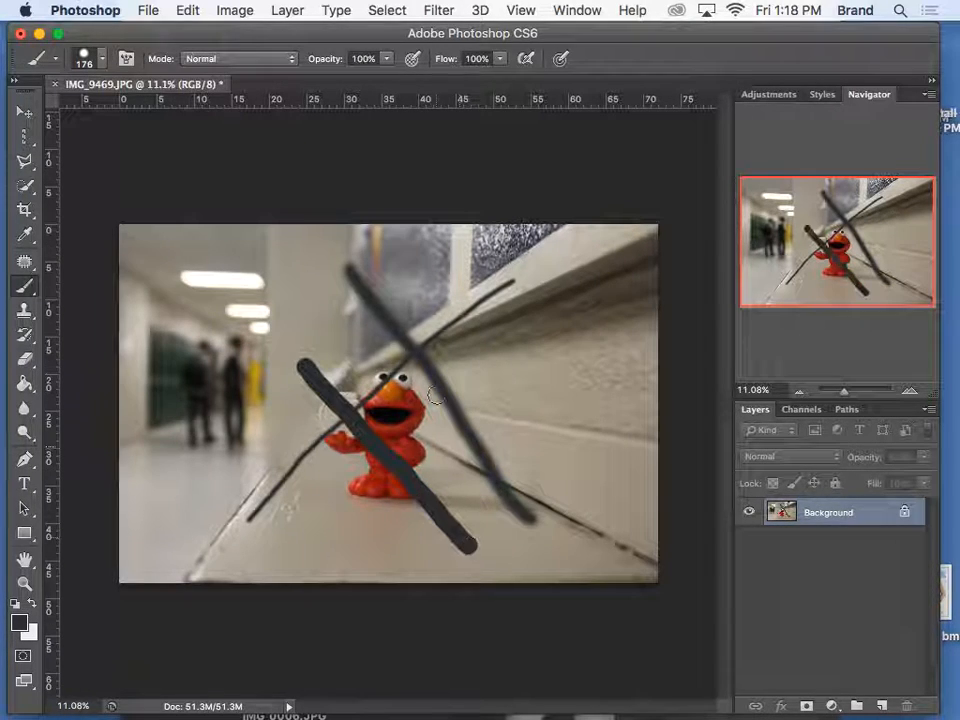
# Lower the brush opacity to 22% and paint a faint curved stroke across the floor and ledge beside the figure
pyautogui.click(387, 60)
pyautogui.click(318, 78)
pyautogui.click(180, 295)
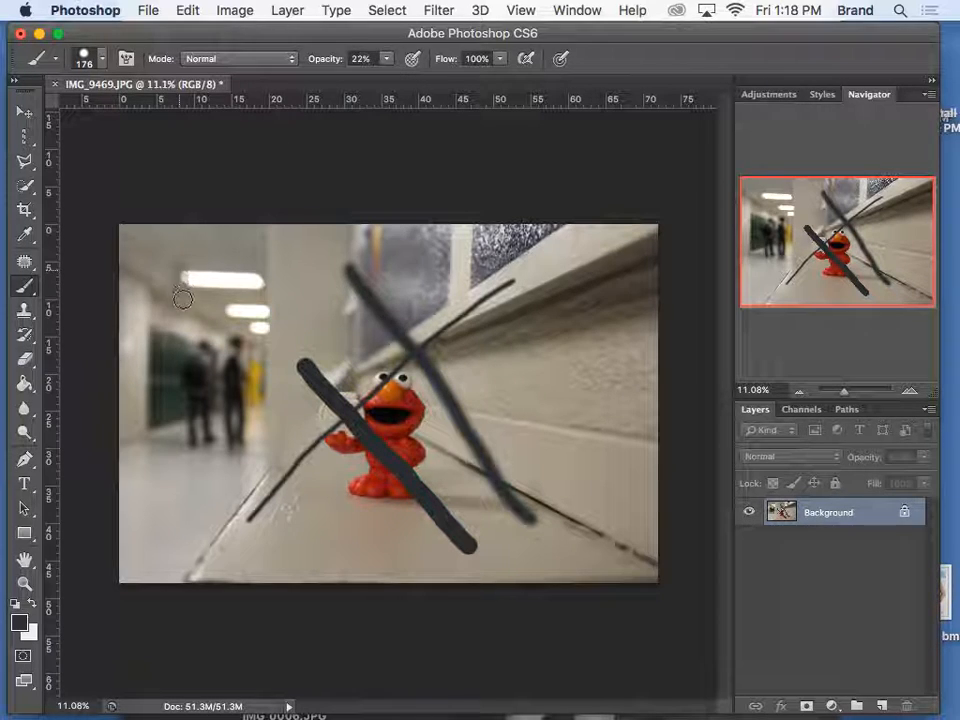
pyautogui.moveTo(210, 435)
pyautogui.mouseDown()
pyautogui.moveTo(238, 486)
pyautogui.moveTo(285, 529)
pyautogui.moveTo(364, 537)
pyautogui.mouseUp()
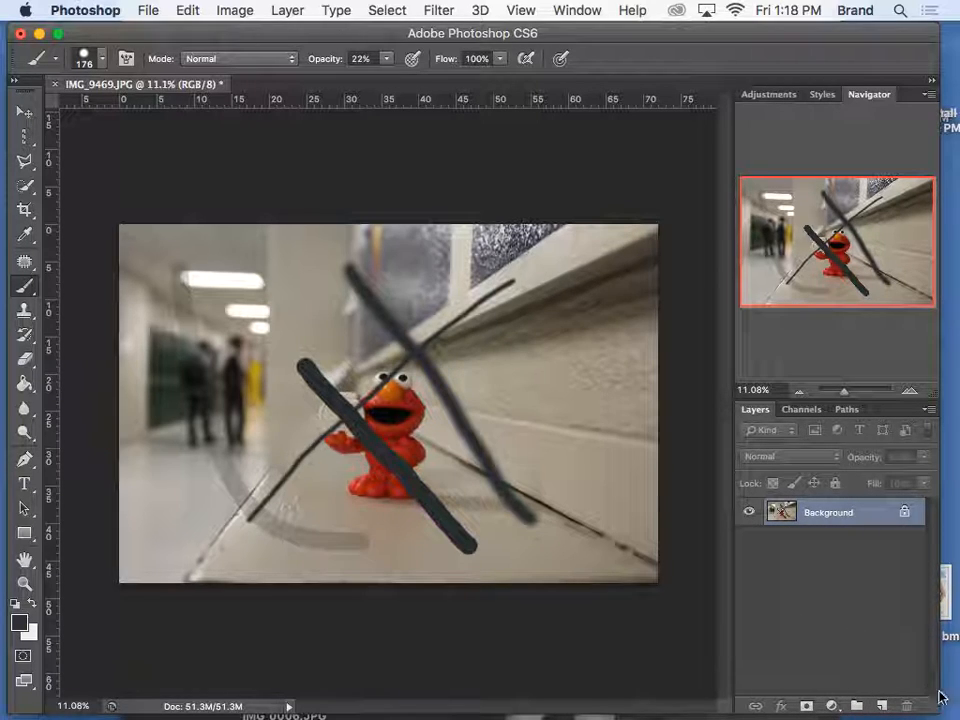
# Create a new layer and paint the word ELMO in large dark letters across the photo at 100% brush opacity
pyautogui.click(884, 706)
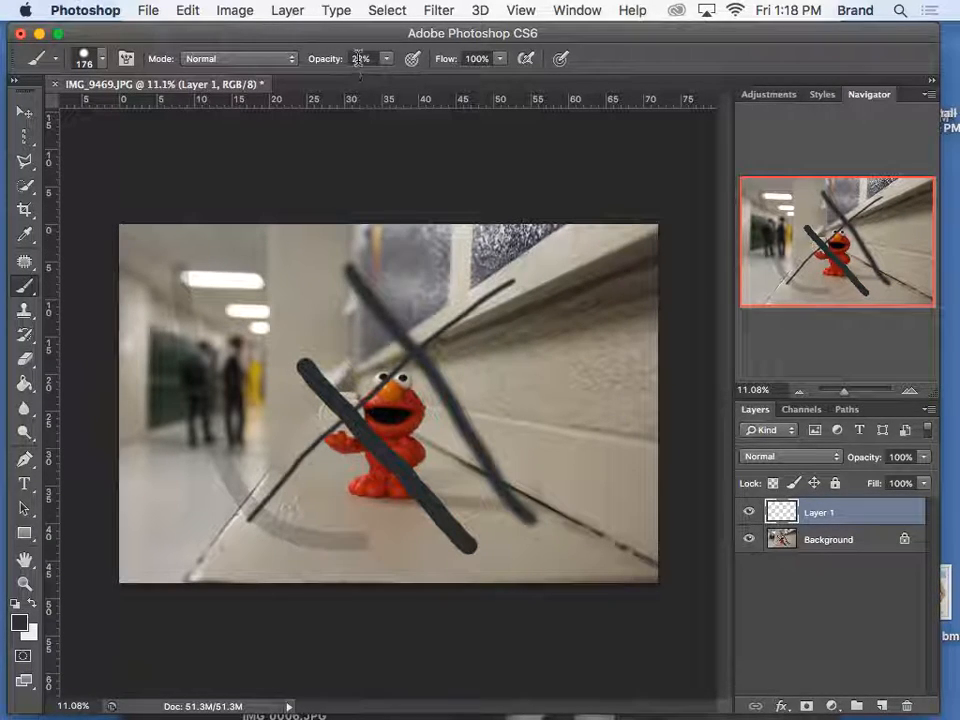
pyautogui.moveTo(258, 245)
pyautogui.mouseDown()
pyautogui.moveTo(178, 276)
pyautogui.moveTo(170, 355)
pyautogui.mouseUp()
pyautogui.moveTo(168, 305); pyautogui.dragTo(252, 305)
pyautogui.moveTo(275, 243)
pyautogui.mouseDown()
pyautogui.moveTo(288, 401)
pyautogui.moveTo(358, 275)
pyautogui.moveTo(460, 424)
pyautogui.mouseUp()
pyautogui.moveTo(559, 313)
pyautogui.mouseDown()
pyautogui.moveTo(489, 406)
pyautogui.moveTo(565, 300)
pyautogui.mouseUp()
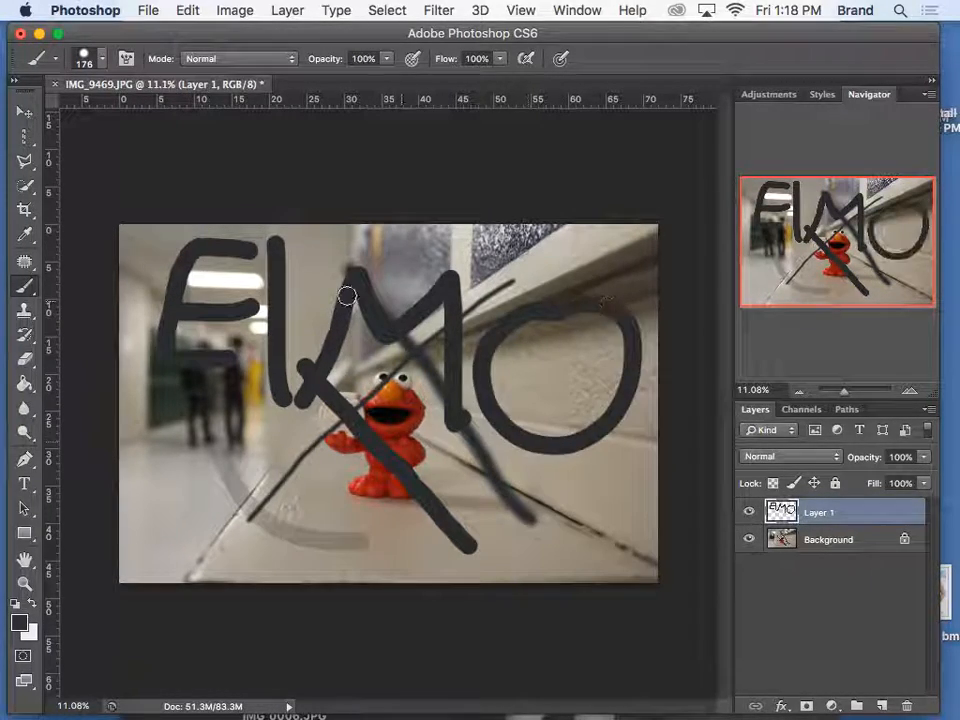
# Move the ELMO lettering on Layer 1 slightly right and down, then hide and delete that layer
pyautogui.click(24, 111)
pyautogui.moveTo(300, 301)
pyautogui.mouseDown()
pyautogui.moveTo(264, 291)
pyautogui.moveTo(385, 440)
pyautogui.moveTo(230, 300)
pyautogui.moveTo(300, 322)
pyautogui.moveTo(366, 316)
pyautogui.mouseUp()
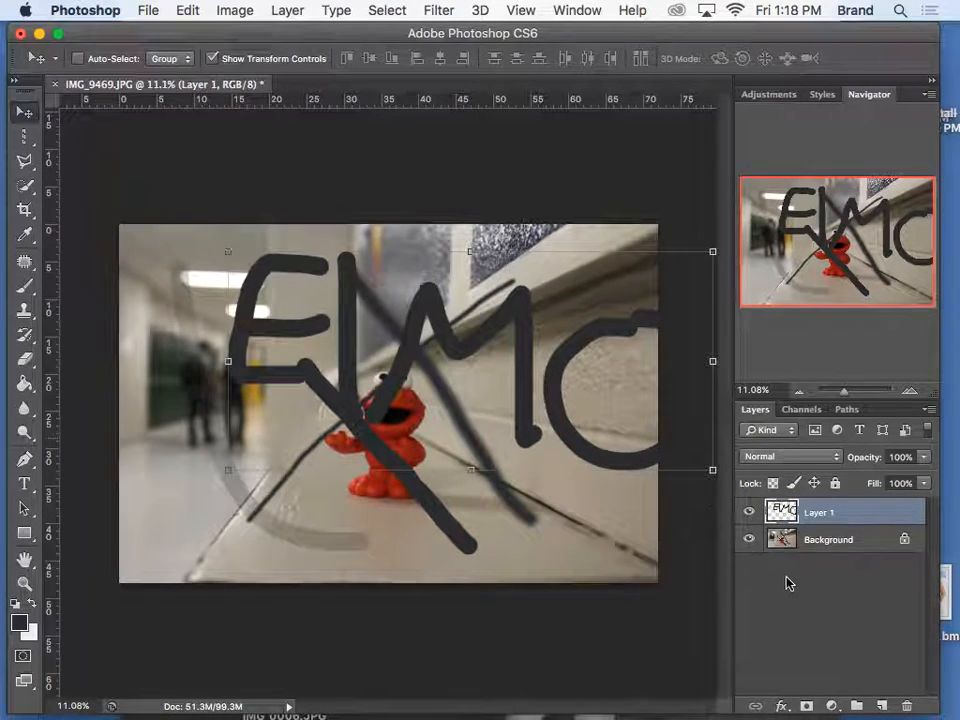
pyautogui.click(826, 540)
pyautogui.click(749, 514)
pyautogui.moveTo(831, 514)
pyautogui.mouseDown()
pyautogui.moveTo(917, 681)
pyautogui.moveTo(907, 705)
pyautogui.mouseUp()
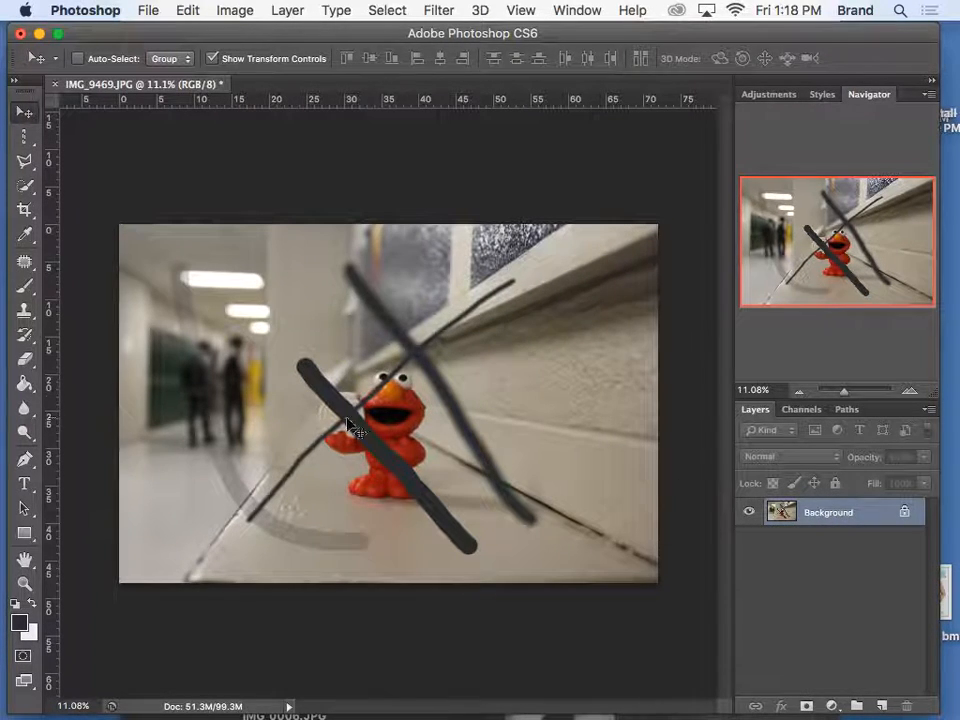
# Paint the word ELMO in large dark letters directly on the Background layer
pyautogui.click(200, 254)
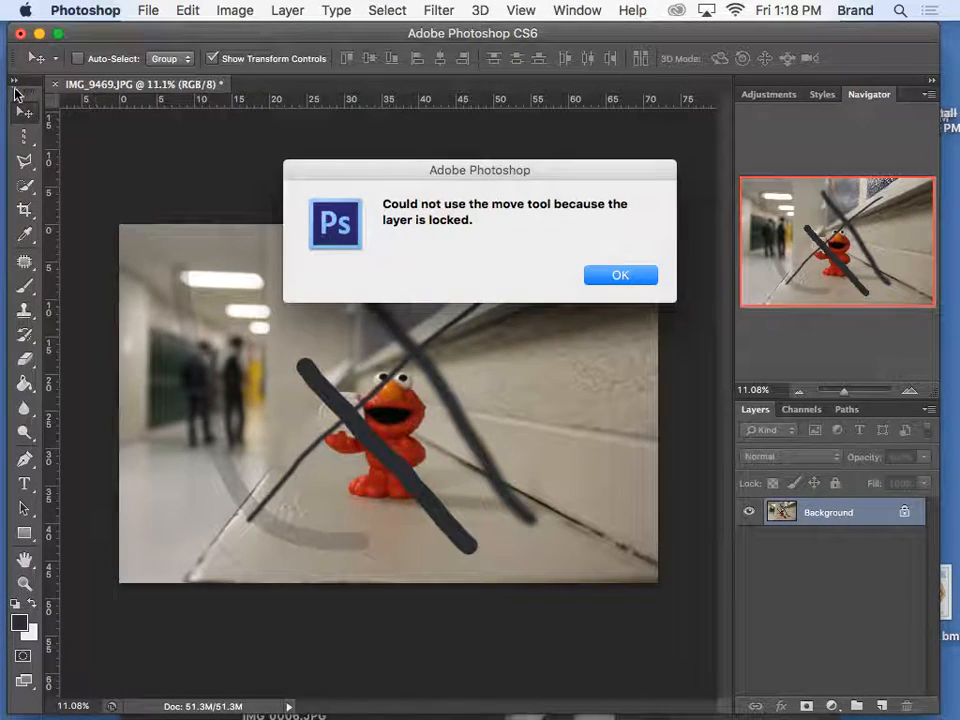
pyautogui.click(619, 273)
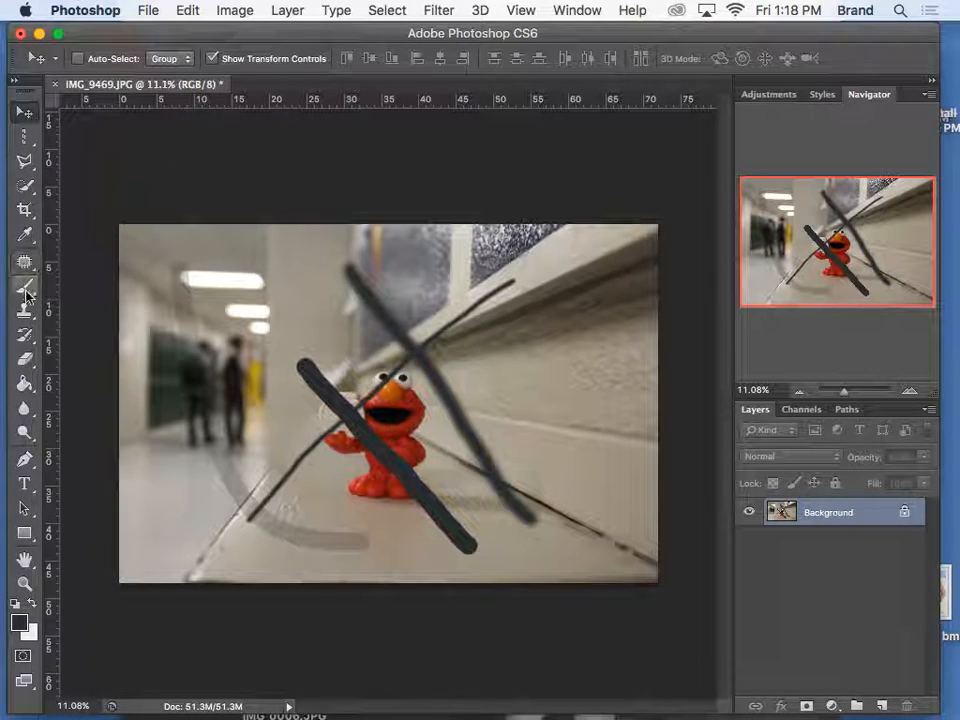
pyautogui.click(27, 292)
pyautogui.moveTo(270, 258)
pyautogui.mouseDown()
pyautogui.moveTo(172, 394)
pyautogui.moveTo(290, 315)
pyautogui.moveTo(279, 414)
pyautogui.mouseUp()
pyautogui.click(294, 250)
pyautogui.moveTo(325, 424)
pyautogui.mouseDown()
pyautogui.moveTo(359, 316)
pyautogui.moveTo(422, 377)
pyautogui.moveTo(470, 465)
pyautogui.mouseUp()
pyautogui.moveTo(555, 355)
pyautogui.mouseDown()
pyautogui.moveTo(495, 392)
pyautogui.moveTo(526, 369)
pyautogui.moveTo(545, 370)
pyautogui.mouseUp()
# Try to move the ELMO lettering painted on the locked Background layer
pyautogui.click(24, 111)
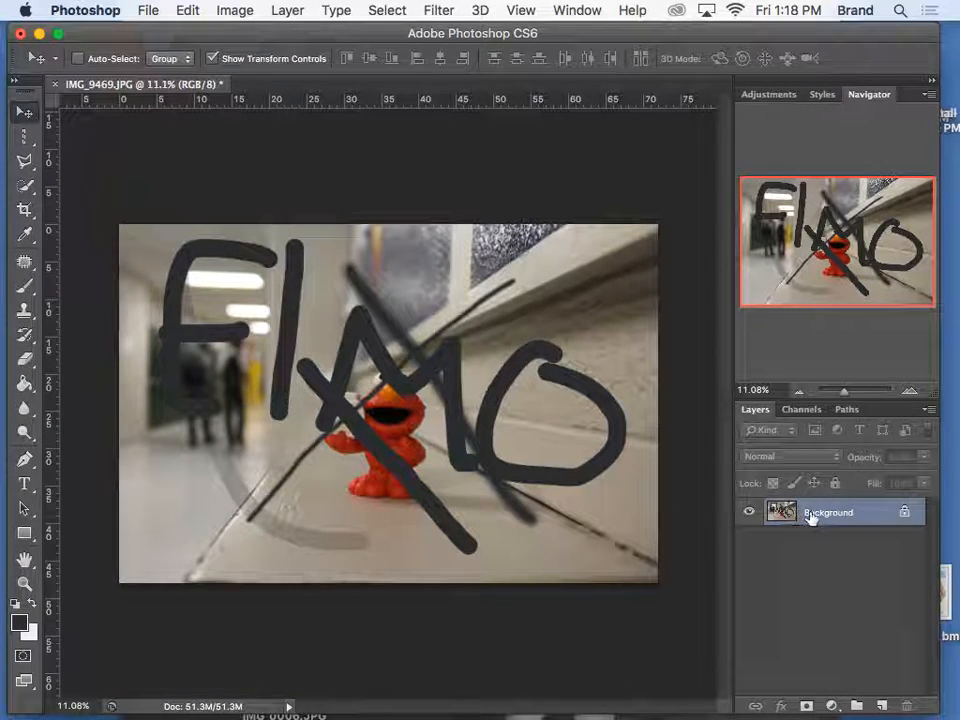
pyautogui.moveTo(349, 349); pyautogui.dragTo(471, 306)
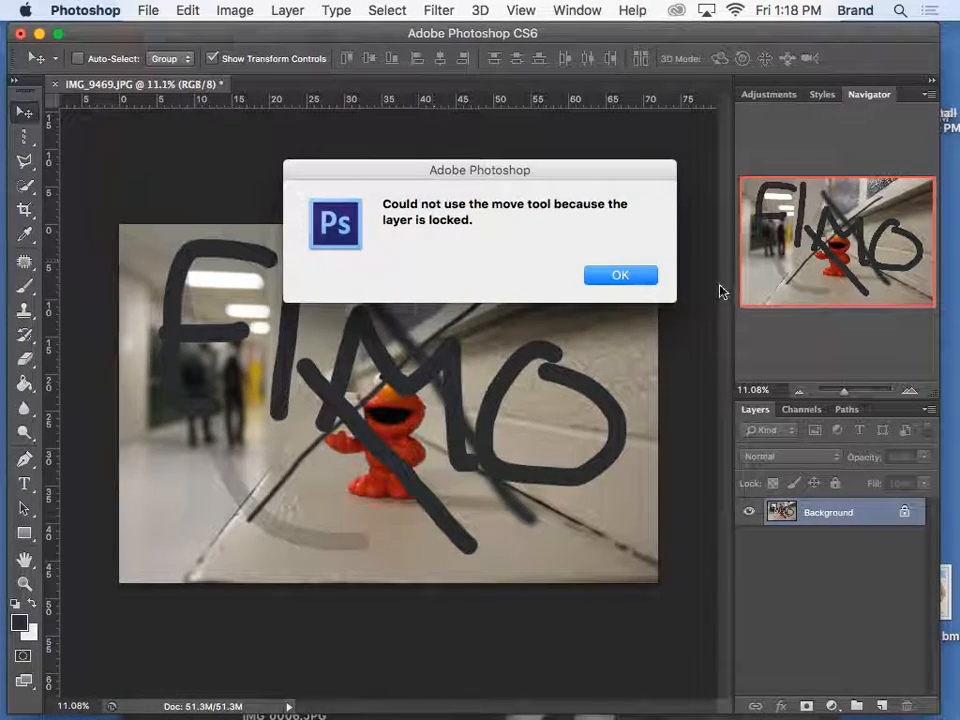
pyautogui.press('Return')
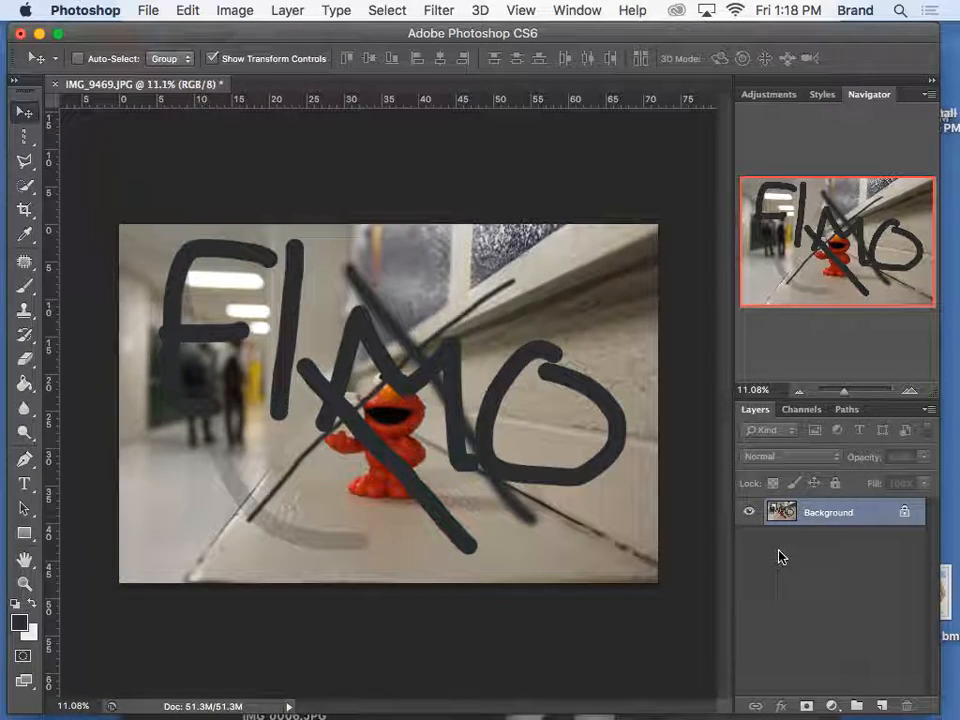
# Step backward through the history to undo the ELMO lettering on the Background layer
pyautogui.press('super+alt+z')
pyautogui.press('super+alt+z')
pyautogui.press('super+alt+z')
pyautogui.press('super+alt+z')
pyautogui.press('super+alt+z')
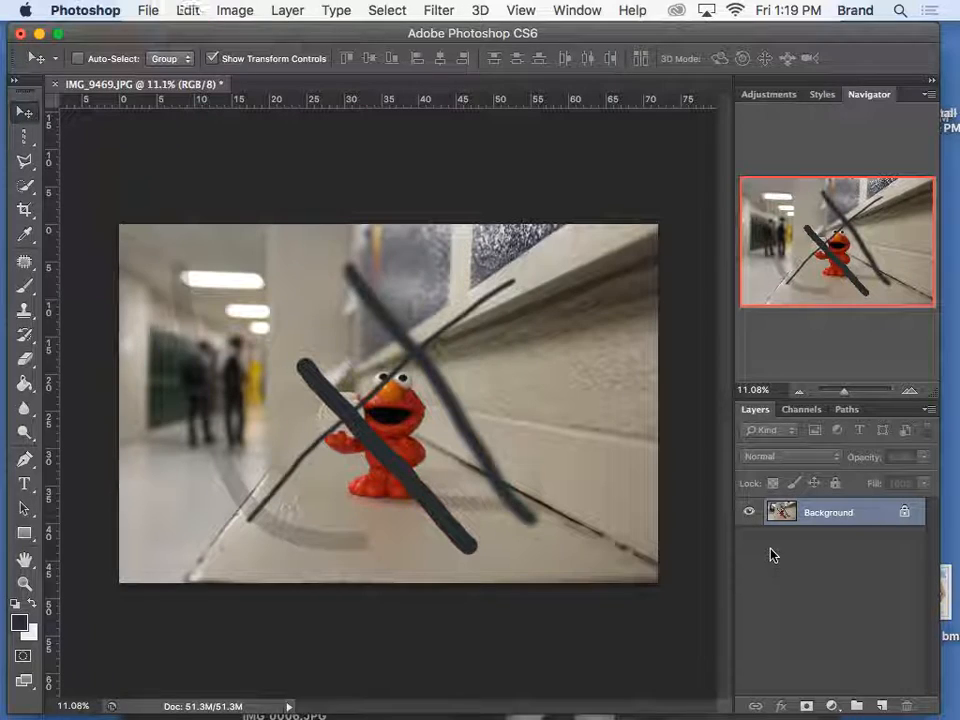
# Step forward through the history to redo the undone lettering strokes
pyautogui.press('super+shift+z')
pyautogui.press('super+shift+z')
pyautogui.press('super+shift+z')
pyautogui.press('super+shift+z')
pyautogui.press('super+shift+z')
# Step backward through the history until all painted strokes are removed from the original photo
pyautogui.press('super+alt+z')
pyautogui.press('super+alt+z')
pyautogui.press('super+alt+z')
pyautogui.press('super+alt+z')
pyautogui.press('super+alt+z')
pyautogui.press('super+alt+z')
pyautogui.press('super+alt+z')
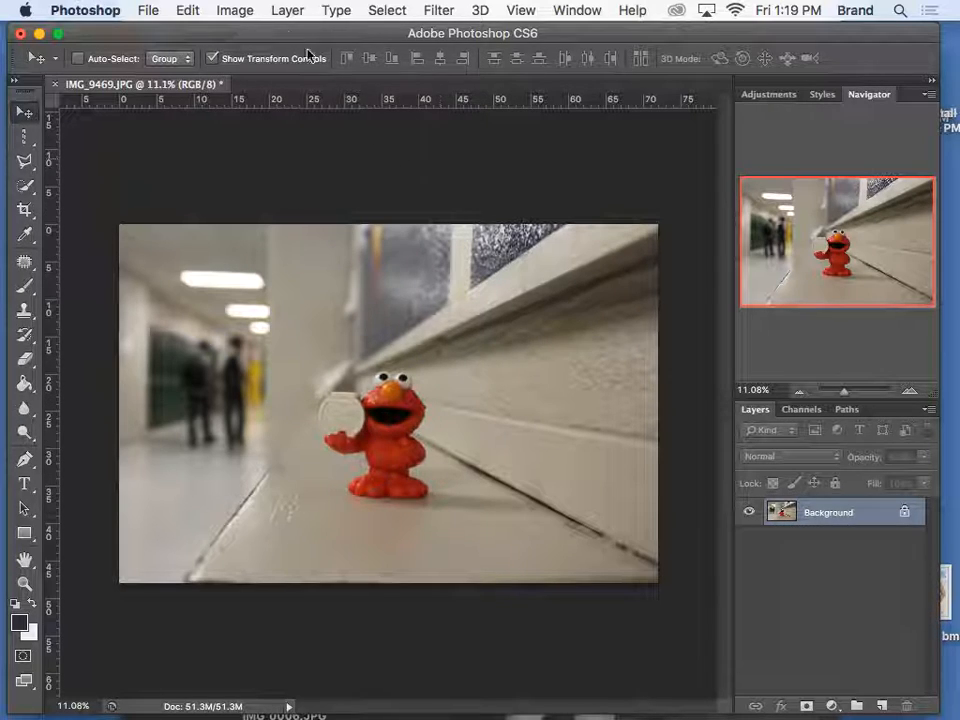
pyautogui.moveTo(257, 36); pyautogui.dragTo(450, 17)
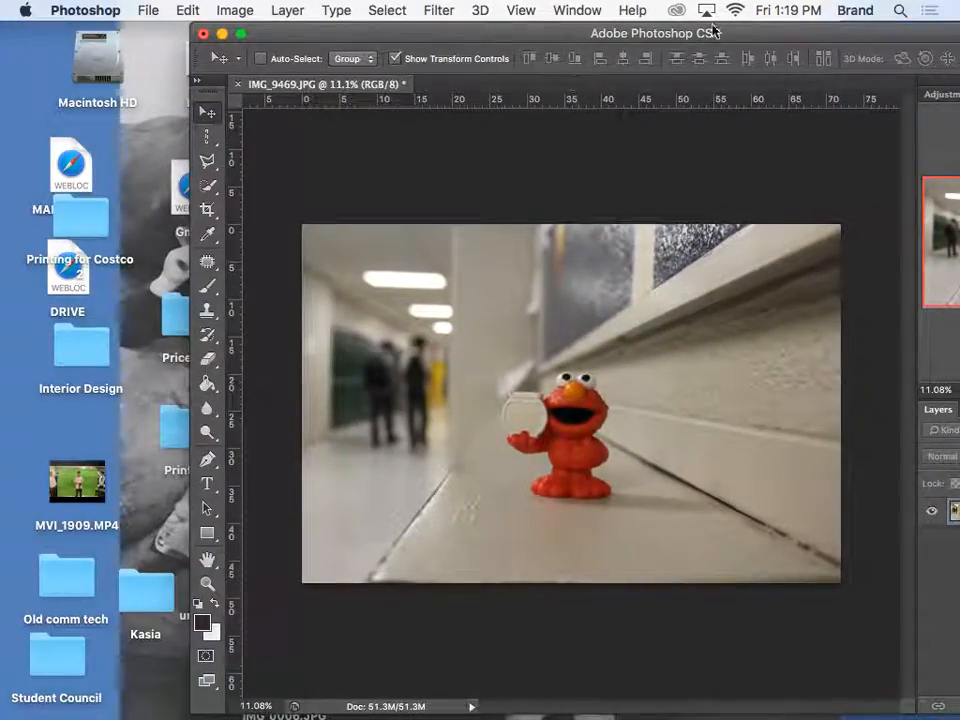
pyautogui.moveTo(688, 38); pyautogui.dragTo(446, 38)
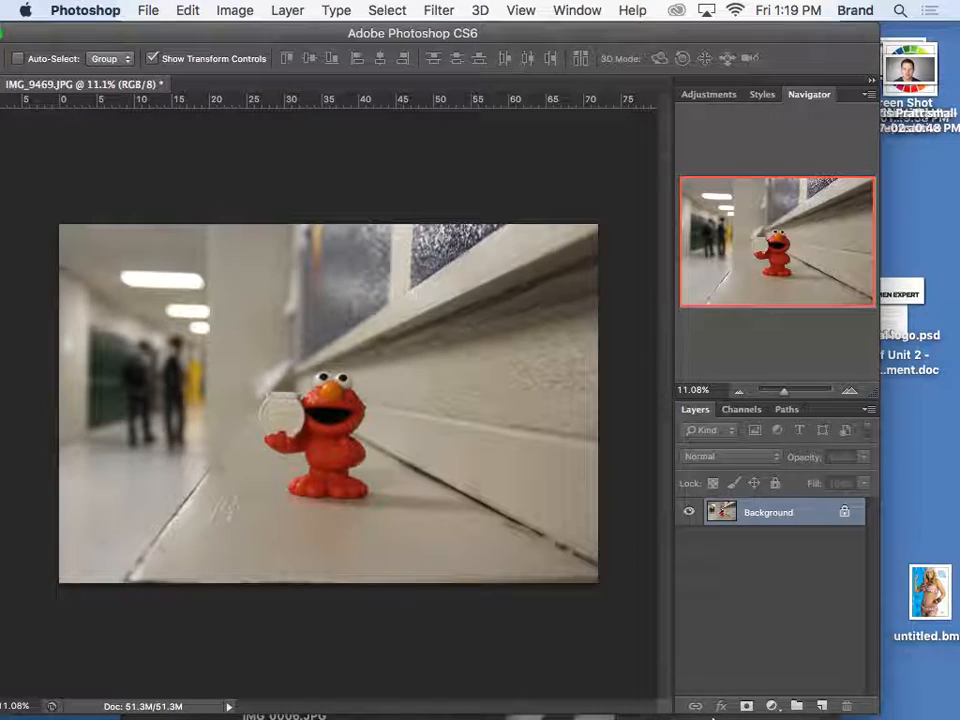
# Switch to QuickTime Player, end the screen recording and name its file "Photoshop layout" for saving
pyautogui.click(755, 670)
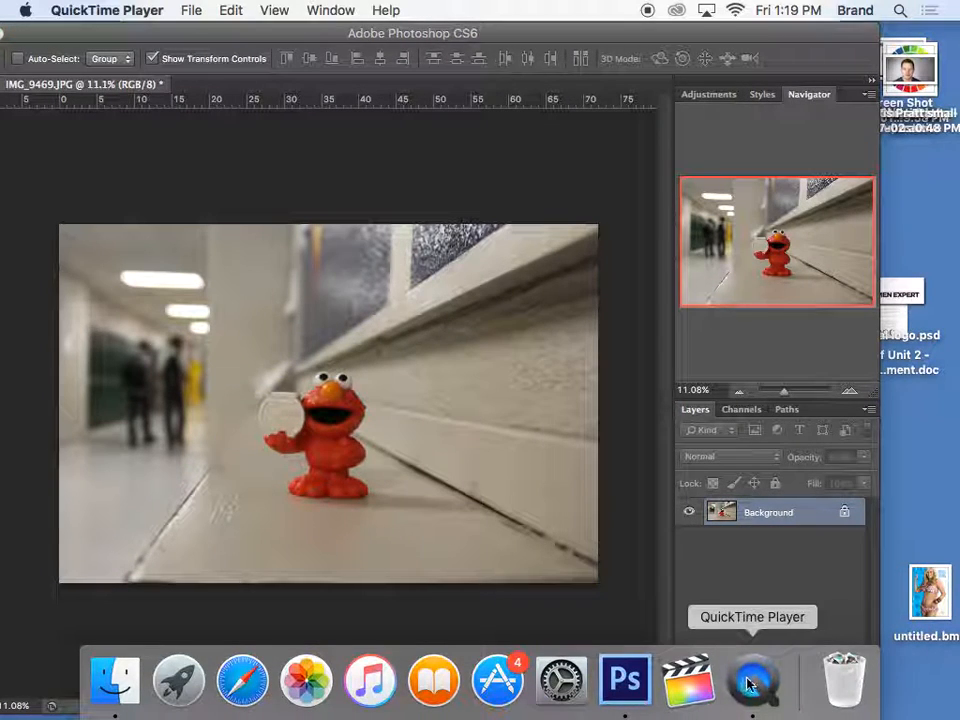
pyautogui.rightClick(757, 663)
pyautogui.click(797, 613)
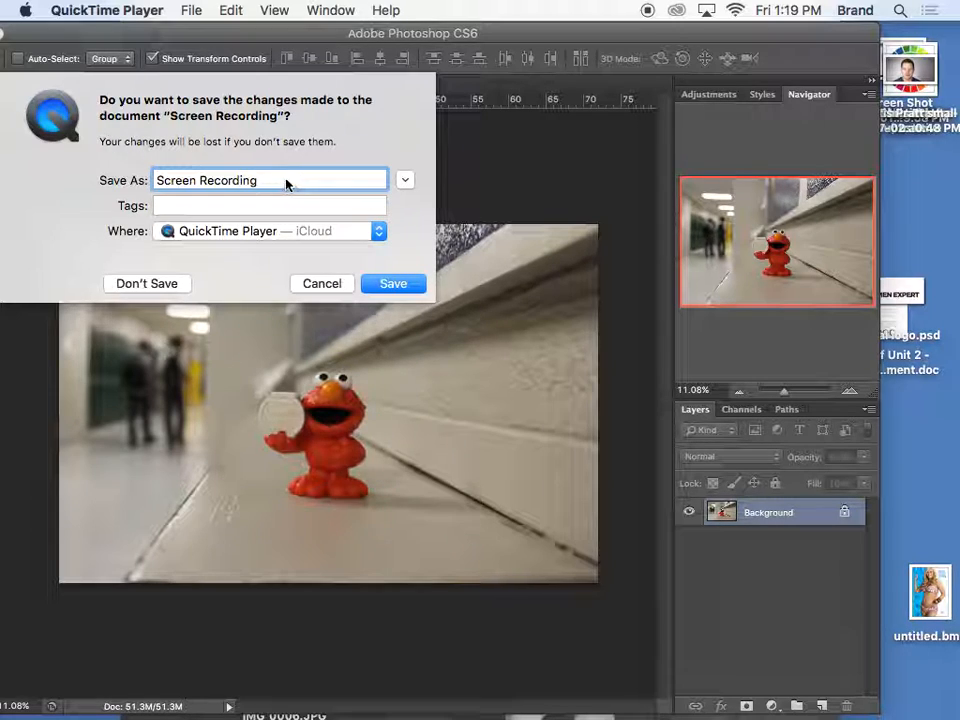
pyautogui.write('Pho')
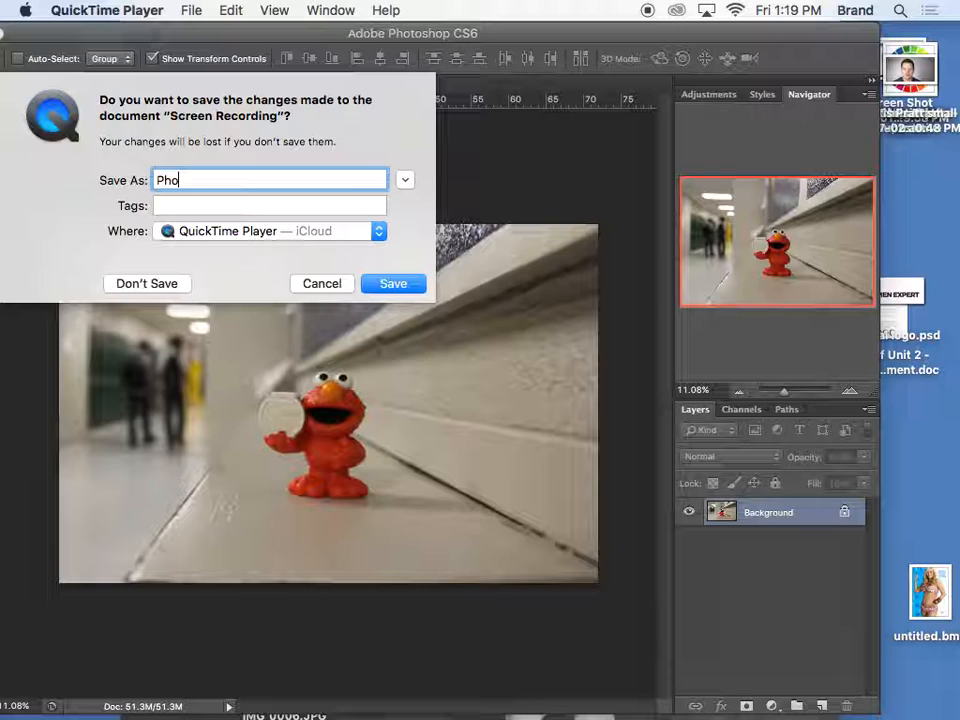
pyautogui.write('toshop layout')
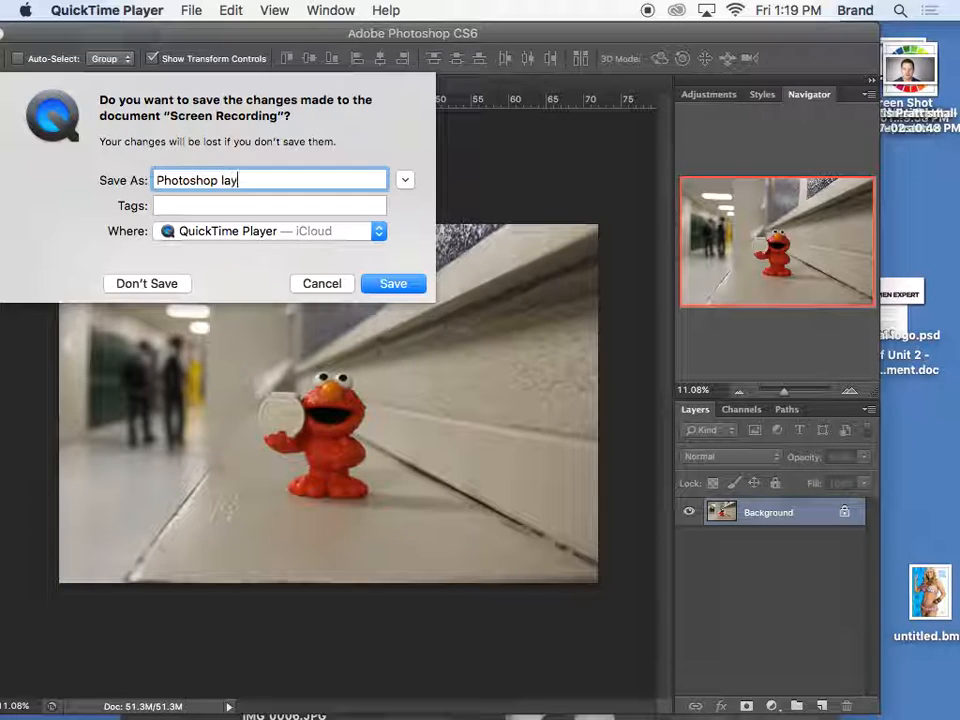